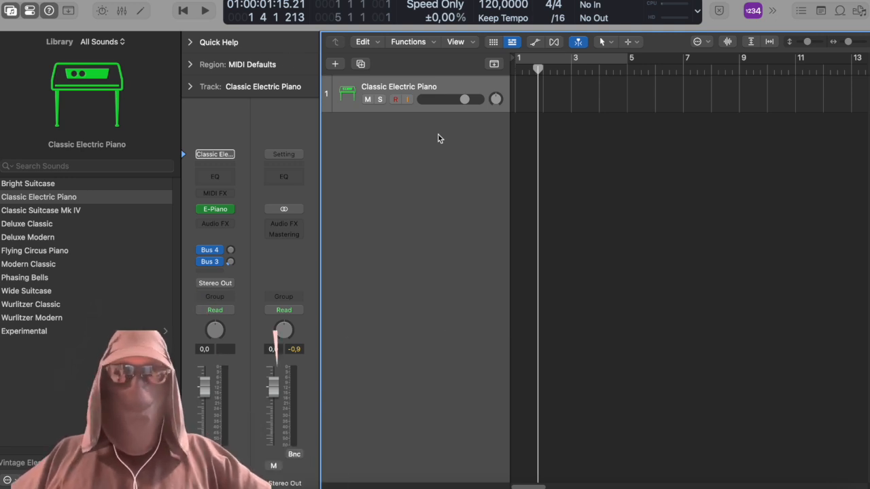
Turn on the cycle range over bars 1 to 5 and insert the Echo effect on the Classic Electric Piano track.
{"action": "key", "text": "c"}
{"action": "left_click", "coordinate": [225, 224]}
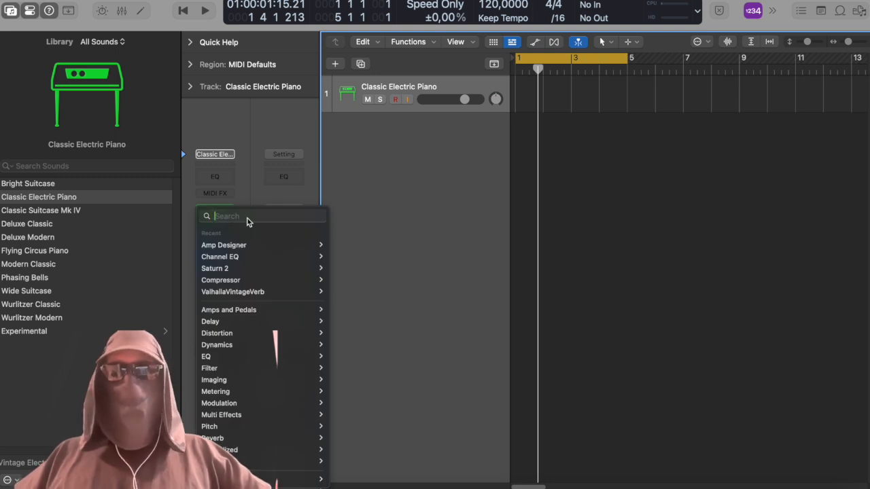
{"action": "type", "text": "e"}
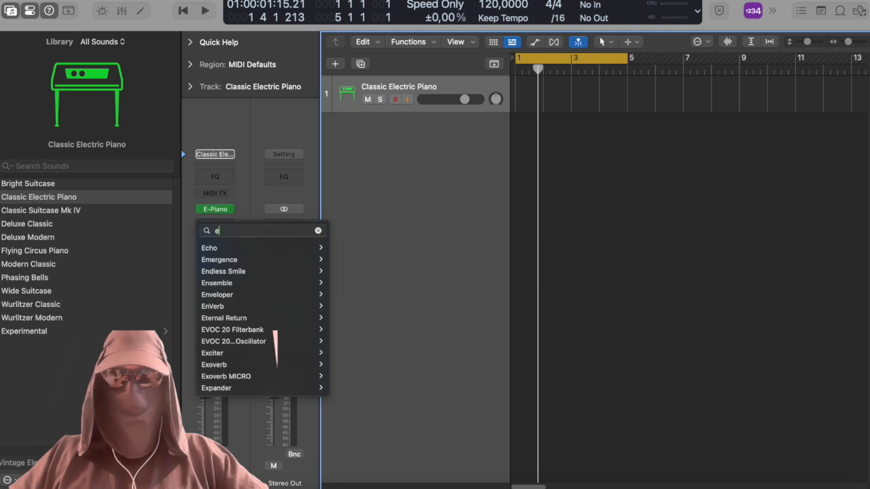
{"action": "type", "text": "cho"}
{"action": "mouse_move", "coordinate": [299, 247]}
{"action": "left_click", "coordinate": [343, 247]}
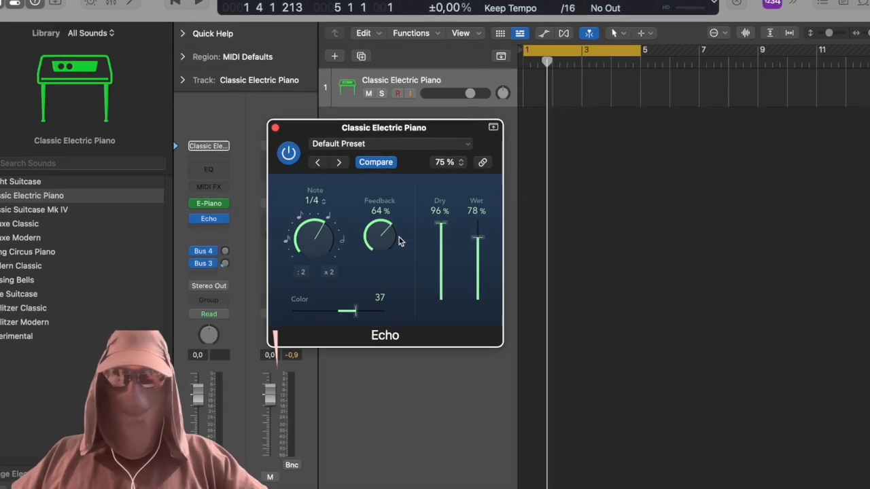
Set the Echo to a 1/4 note with 26% feedback and lower its wet level.
{"action": "left_click_drag", "start_coordinate": [400, 241], "coordinate": [403, 298]}
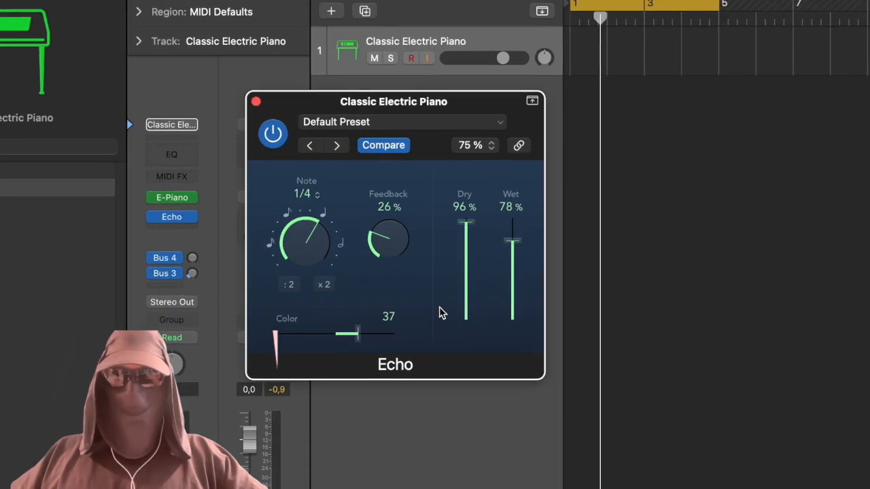
{"action": "left_click_drag", "start_coordinate": [478, 238], "coordinate": [478, 266]}
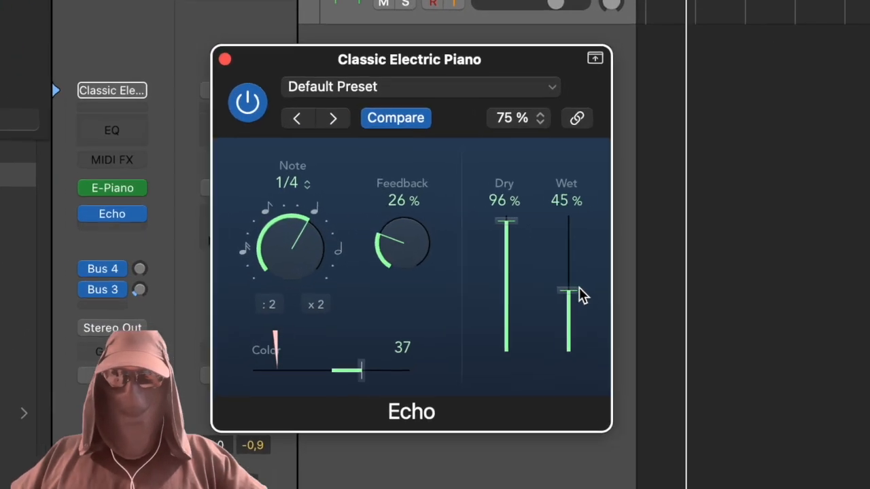
{"action": "left_click_drag", "start_coordinate": [581, 295], "coordinate": [581, 300]}
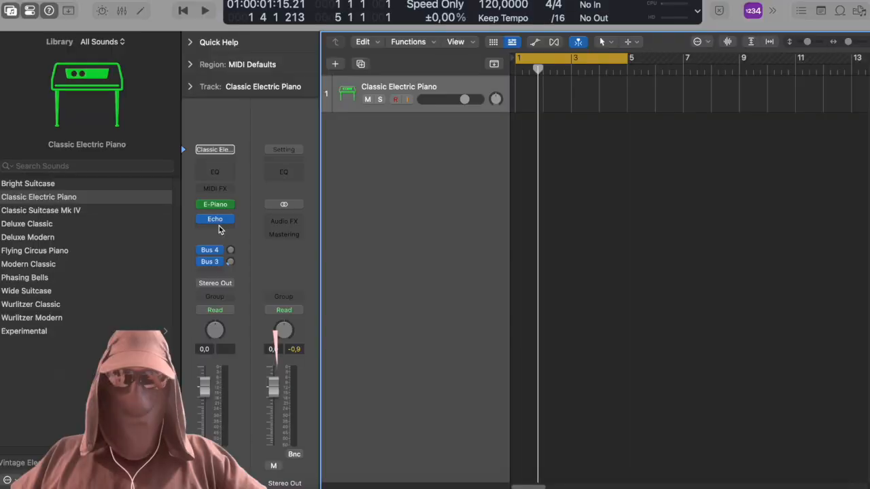
Insert Bitcrusher after the Echo, with 8 bit resolution, 7x downsampling and a 53.30% mix.
{"action": "left_click", "coordinate": [116, 215]}
{"action": "type", "text": "bit"}
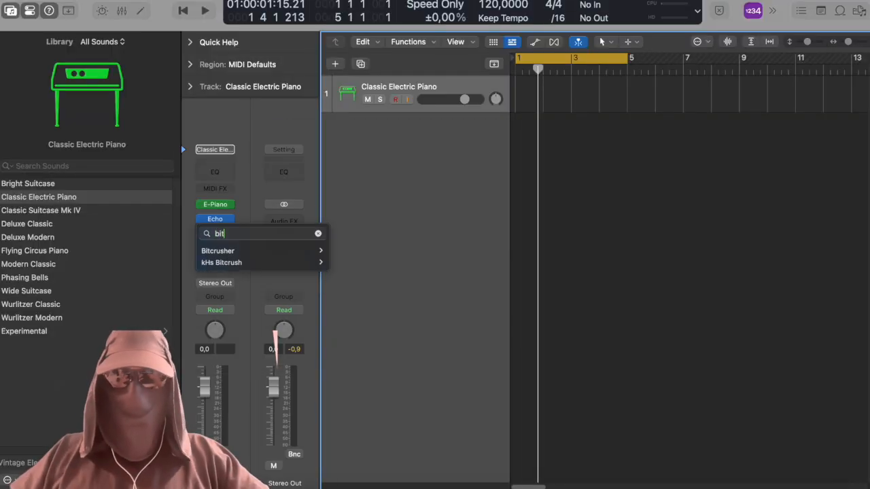
{"action": "key", "text": "Return"}
{"action": "left_click_drag", "start_coordinate": [534, 126], "coordinate": [504, 106]}
{"action": "left_click_drag", "start_coordinate": [390, 259], "coordinate": [393, 228]}
{"action": "left_click_drag", "start_coordinate": [447, 244], "coordinate": [447, 260]}
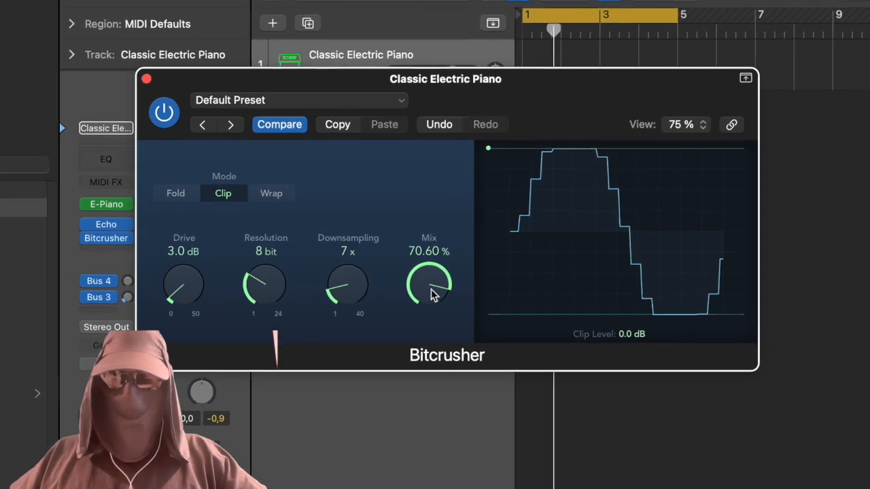
{"action": "left_click_drag", "start_coordinate": [433, 294], "coordinate": [435, 303]}
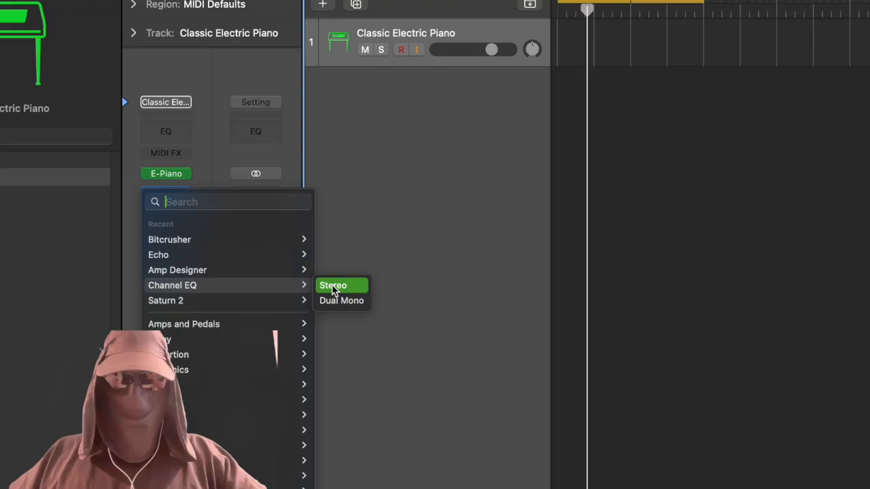
Add a Channel EQ after the Bitcrusher and turn on its low-cut filter.
{"action": "left_click", "coordinate": [333, 286]}
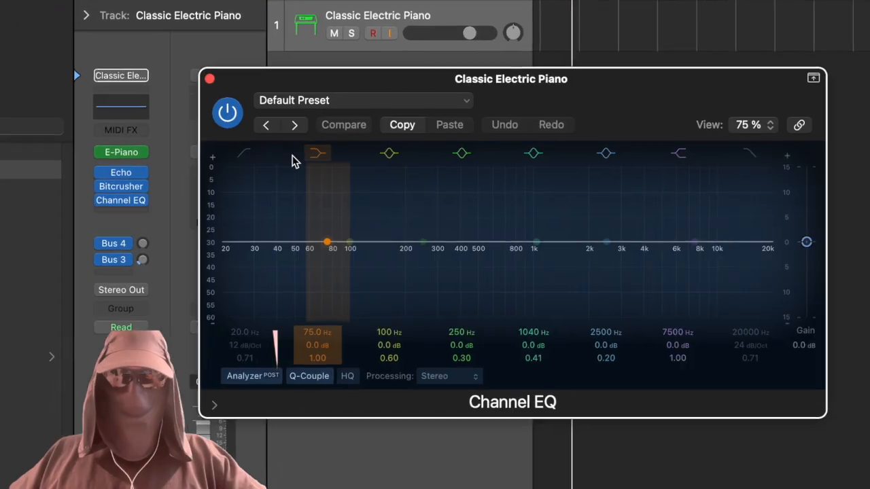
{"action": "left_click", "coordinate": [212, 144]}
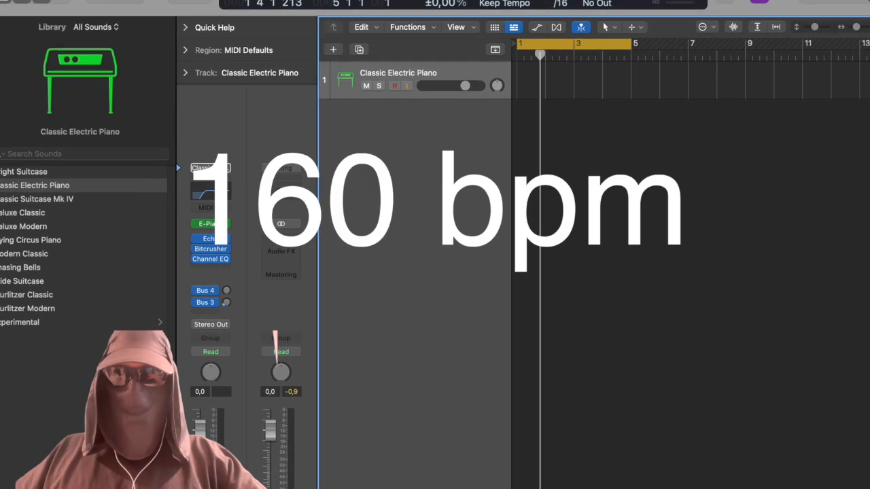
Replace the track's electric piano instrument with TRITON Extreme in stereo.
{"action": "left_click", "coordinate": [215, 223]}
{"action": "mouse_move", "coordinate": [284, 293]}
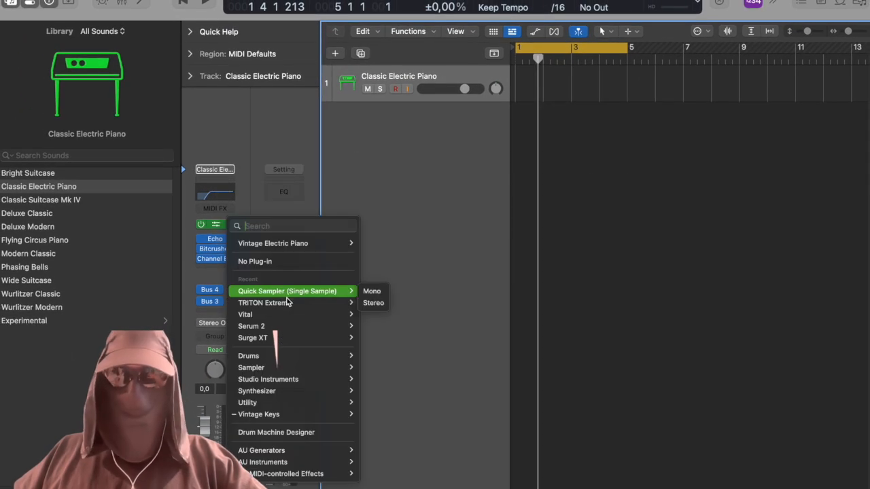
{"action": "left_click", "coordinate": [373, 303]}
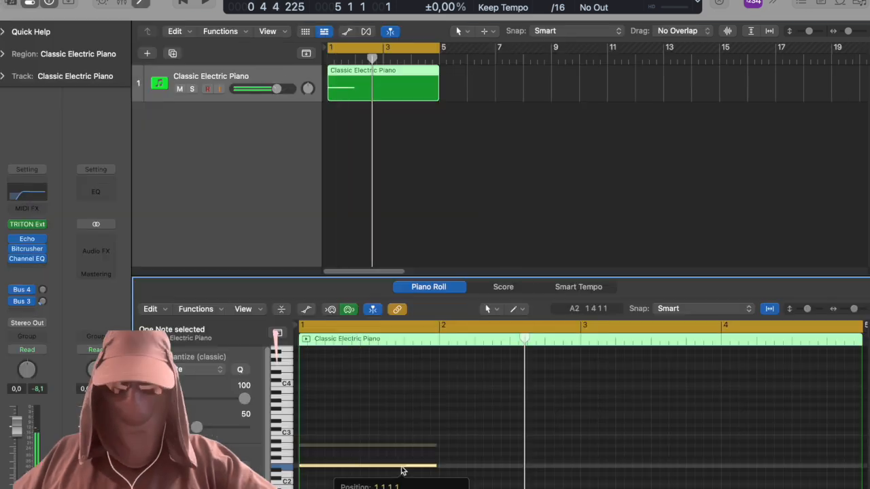
Write a four-bar part on the first track, with long low notes, mid-range notes and short high melody notes.
{"action": "left_click_drag", "start_coordinate": [400, 470], "coordinate": [670, 435]}
{"action": "left_click_drag", "start_coordinate": [541, 462], "coordinate": [576, 462]}
{"action": "left_click_drag", "start_coordinate": [716, 430], "coordinate": [681, 430]}
{"action": "left_click_drag", "start_coordinate": [678, 431], "coordinate": [855, 435]}
{"action": "left_click", "coordinate": [324, 401], "text": "super"}
{"action": "left_click", "coordinate": [376, 414], "text": "super"}
{"action": "left_click_drag", "start_coordinate": [376, 415], "coordinate": [378, 386]}
{"action": "left_click_drag", "start_coordinate": [430, 428], "coordinate": [500, 397]}
{"action": "left_click", "coordinate": [516, 401], "text": "super"}
{"action": "left_click", "coordinate": [551, 405], "text": "super"}
{"action": "left_click", "coordinate": [639, 401], "text": "super"}
{"action": "left_click", "coordinate": [657, 393], "text": "super"}
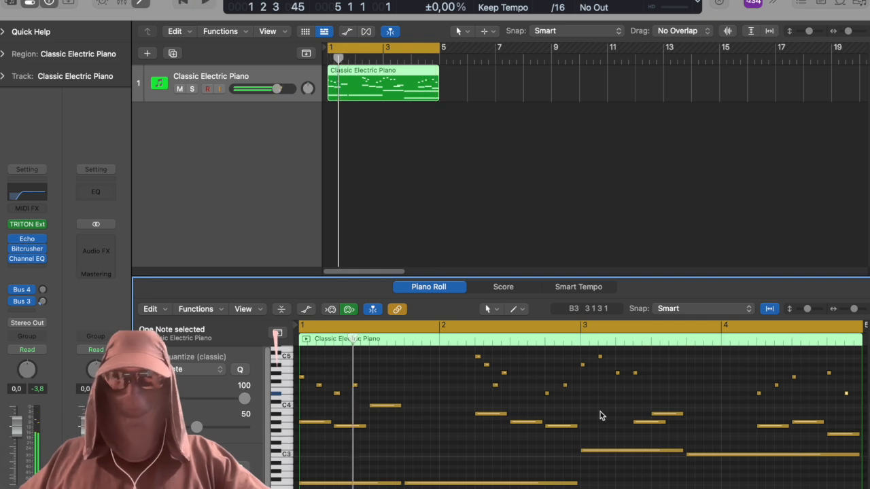
Audition Lush Vocals in TRITON Extreme's vocal/airy programs and load Ohh Hmm Huu for the first track.
{"action": "left_click", "coordinate": [27, 224]}
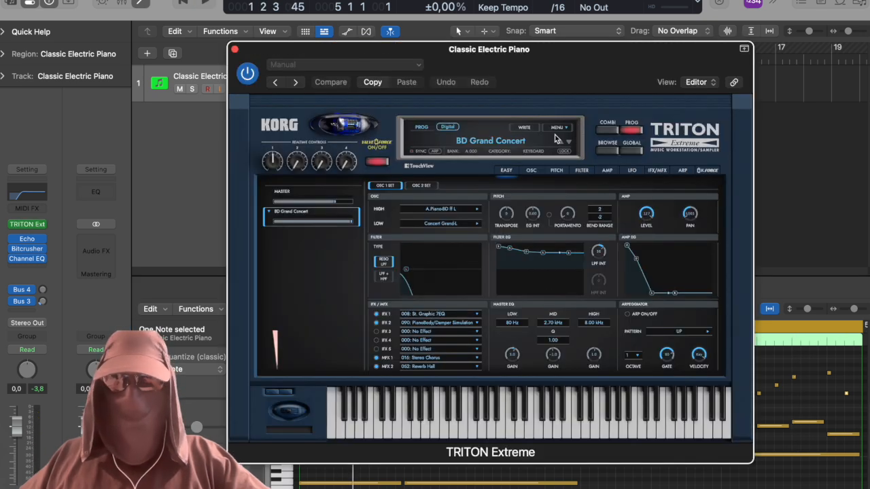
{"action": "left_click", "coordinate": [555, 139]}
{"action": "left_click", "coordinate": [475, 266]}
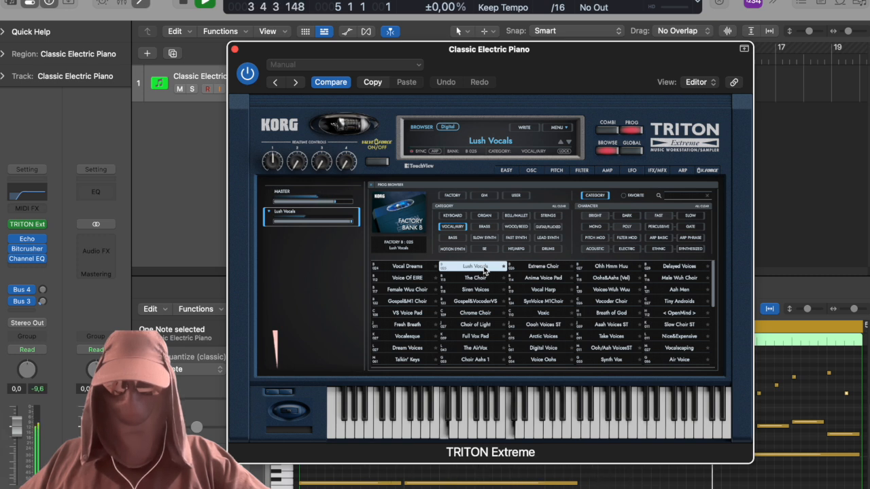
{"action": "left_click", "coordinate": [607, 266]}
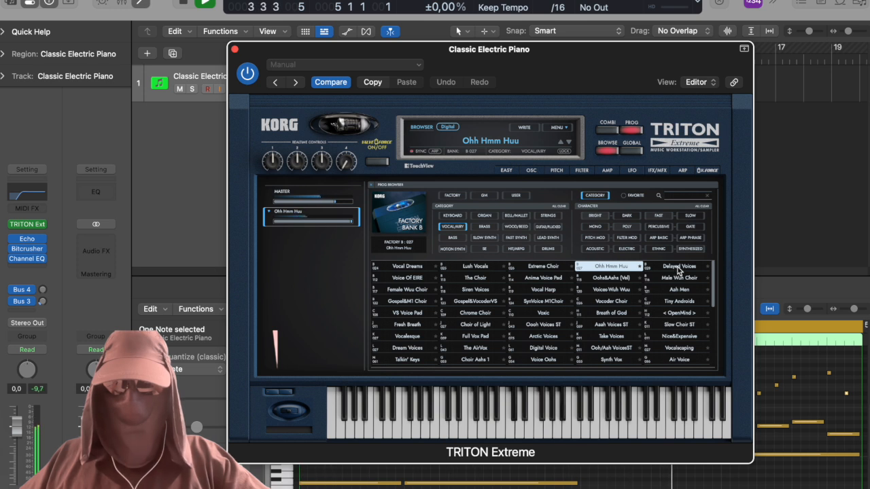
{"action": "left_click", "coordinate": [235, 50]}
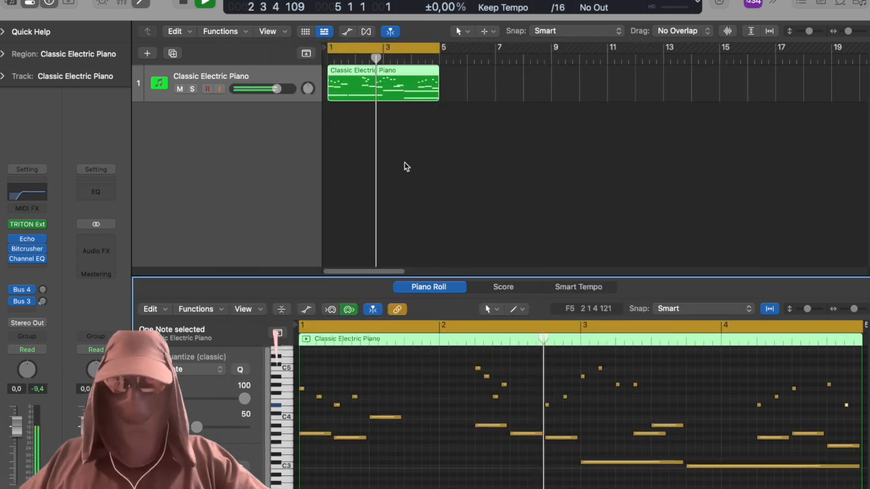
Insert ShaperBox 3 in stereo after the Channel EQ on the first track.
{"action": "left_click", "coordinate": [95, 259]}
{"action": "type", "text": "sha"}
{"action": "type", "text": "per"}
{"action": "mouse_move", "coordinate": [102, 291]}
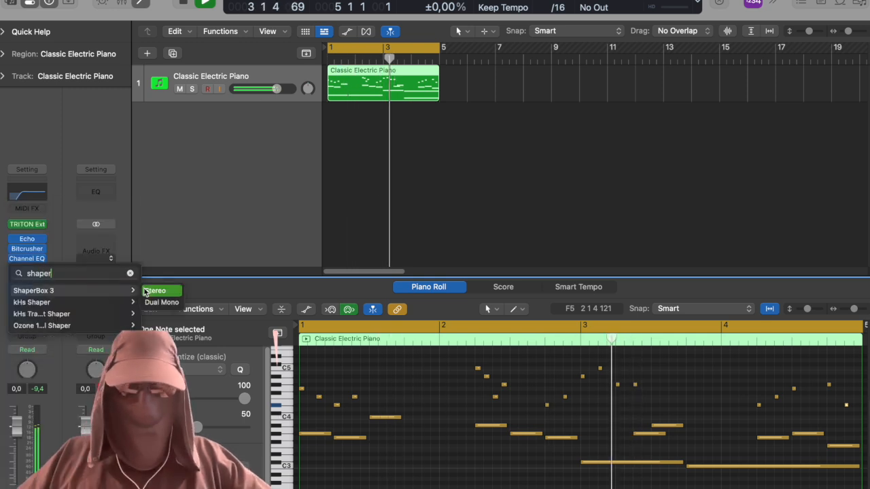
{"action": "left_click", "coordinate": [149, 290]}
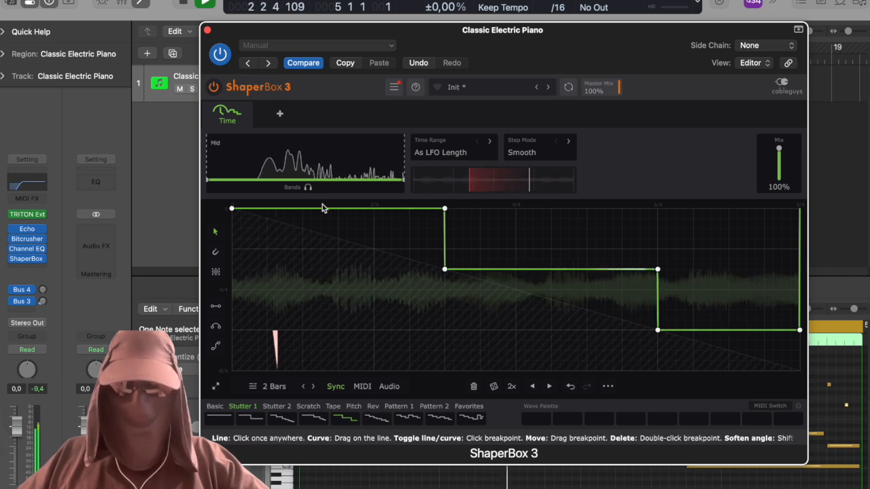
Add a Noise shaper to ShaperBox 3 and lower its mix level.
{"action": "left_click", "coordinate": [288, 111]}
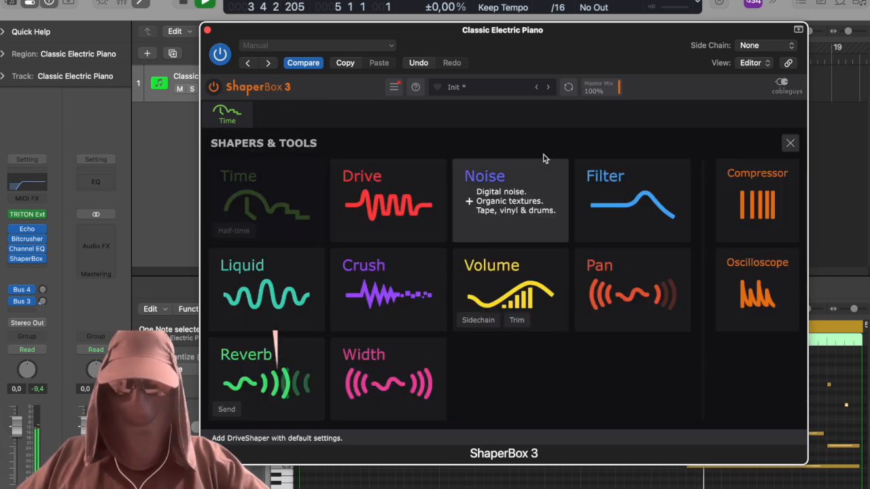
{"action": "left_click", "coordinate": [539, 176]}
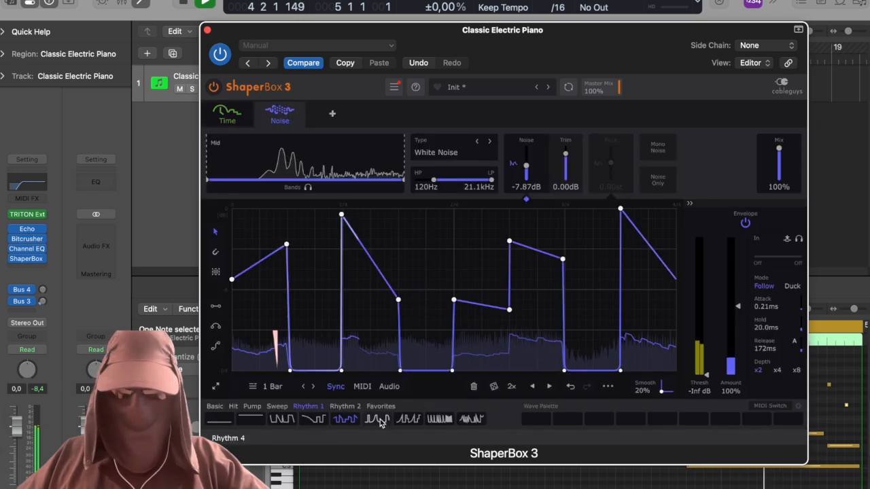
{"action": "left_click_drag", "start_coordinate": [780, 160], "coordinate": [781, 180]}
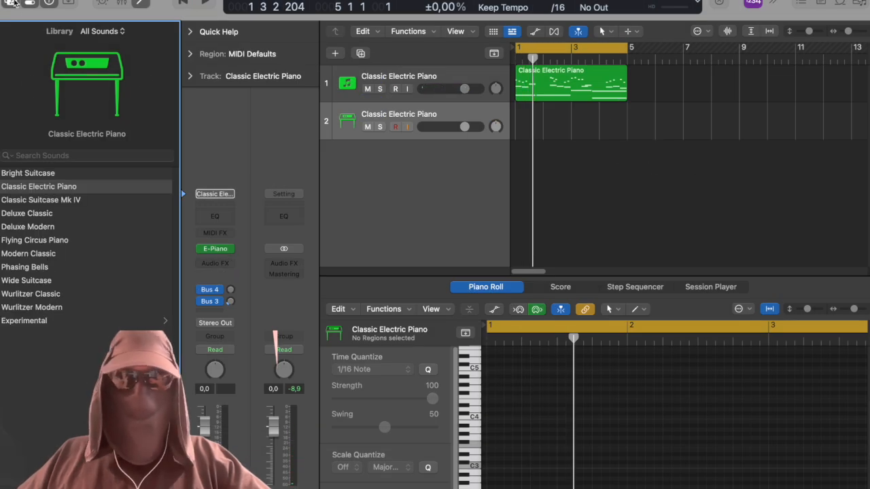
Hide the sound library, insert ValhallaVintageVerb on the second track and set its mix to 40.6%.
{"action": "key", "text": "y"}
{"action": "left_click", "coordinate": [42, 265]}
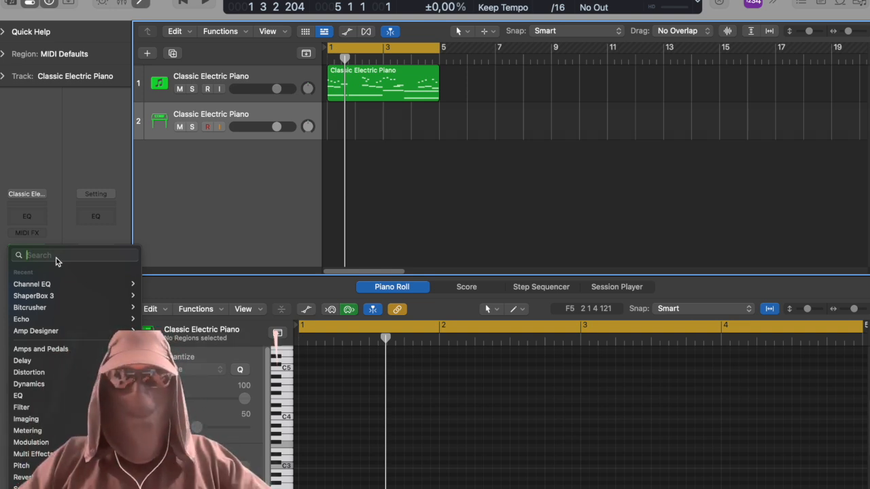
{"action": "type", "text": "valha"}
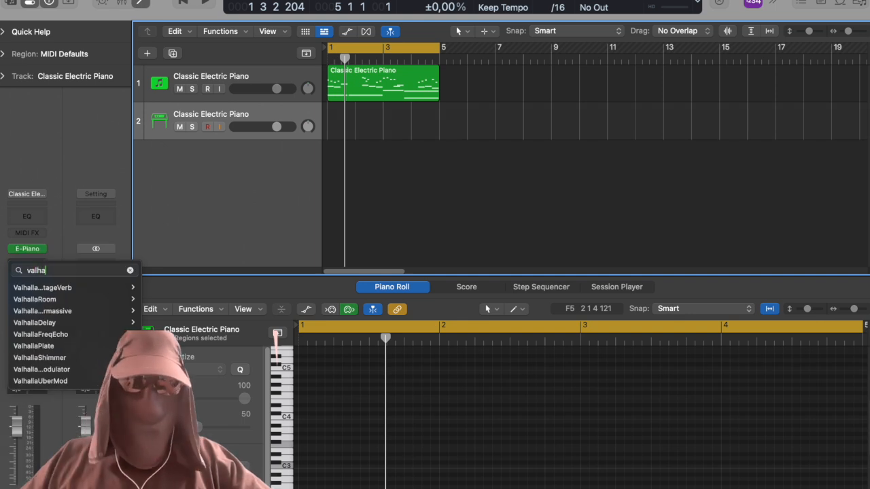
{"action": "key", "text": "Return"}
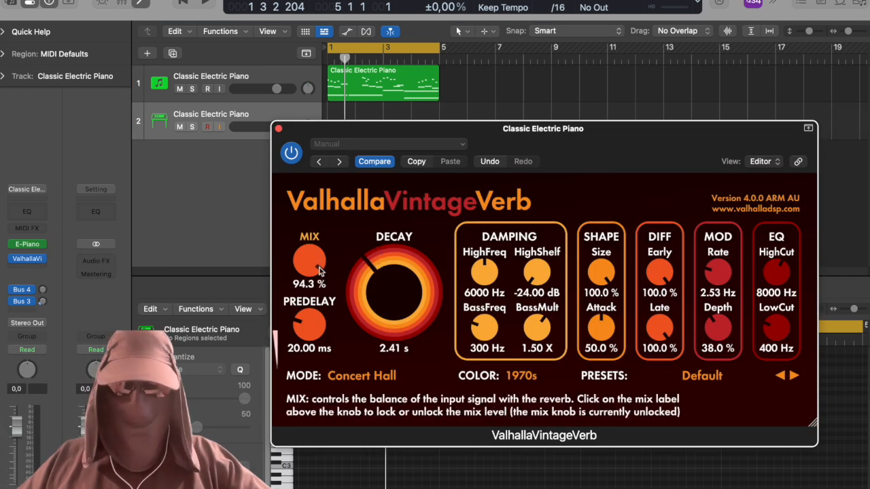
{"action": "left_click_drag", "start_coordinate": [319, 265], "coordinate": [327, 316]}
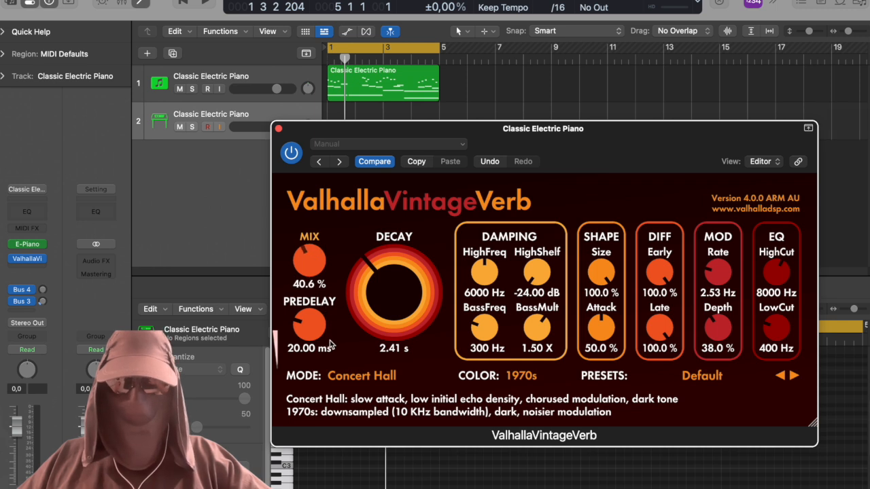
Replace the second track's electric piano instrument with Surge XT.
{"action": "left_click", "coordinate": [38, 244]}
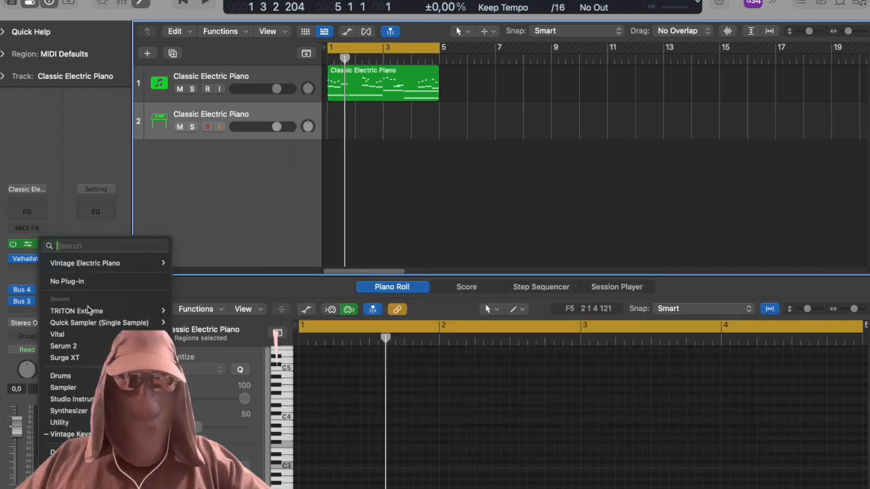
{"action": "left_click", "coordinate": [89, 360]}
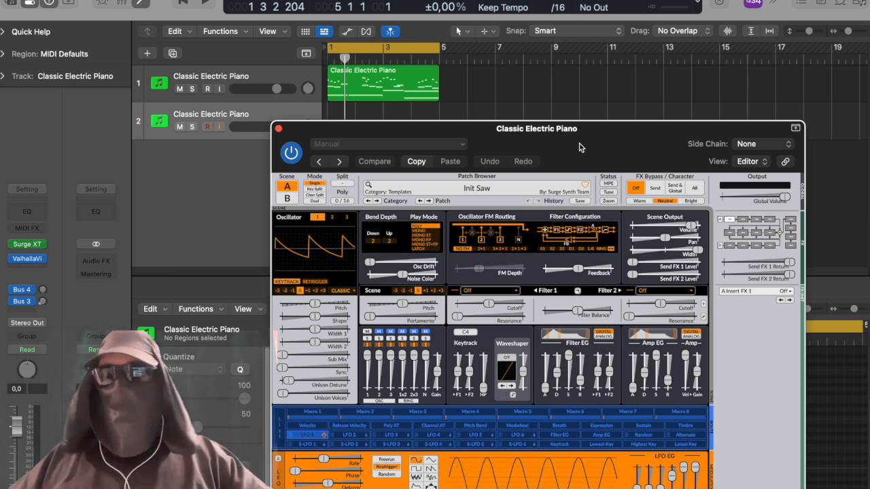
Write a two-bar melody of short notes between C6 and C7 on the second track and repeat it in bars 3 and 4.
{"action": "left_click", "coordinate": [495, 381], "text": "super"}
{"action": "left_click", "coordinate": [516, 386], "text": "super"}
{"action": "left_click", "coordinate": [541, 392], "text": "super"}
{"action": "left_click_drag", "start_coordinate": [302, 402], "coordinate": [584, 402]}
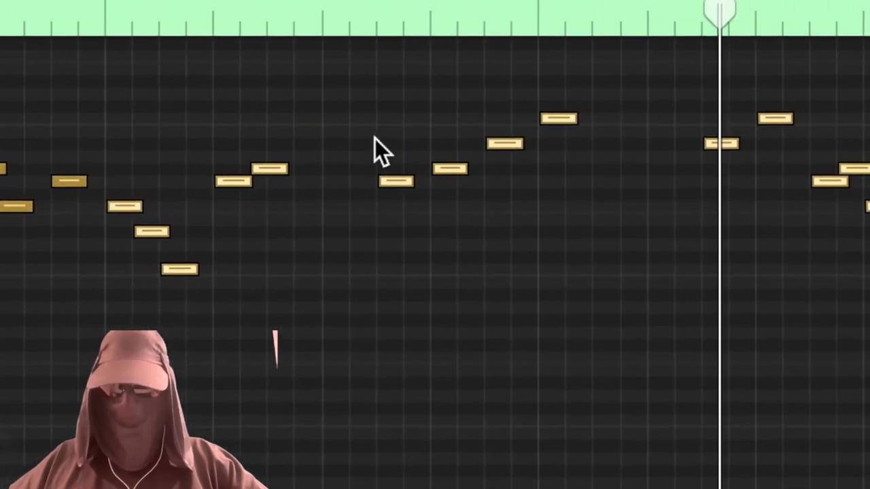
{"action": "scroll", "coordinate": [469, 427], "scroll_direction": "up", "scroll_amount": 1}
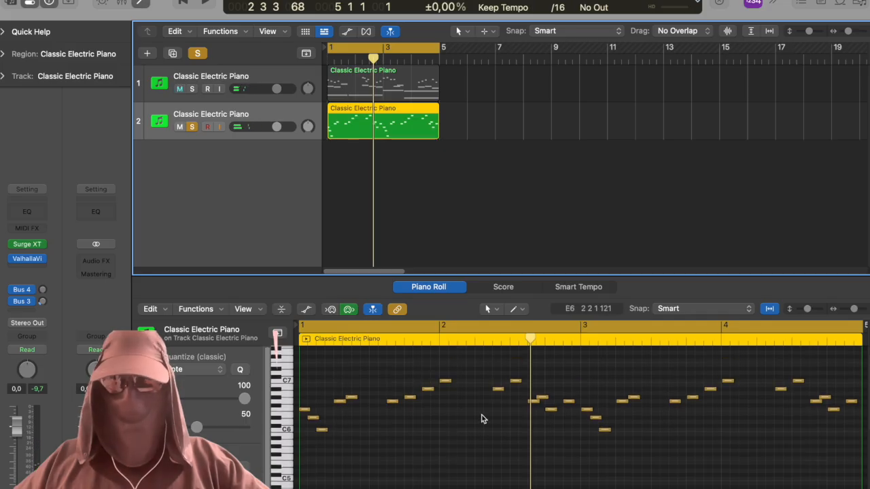
Insert Portal after ValhallaVintageVerb with the Backsliding preset and set its dry/wet to 81.
{"action": "left_click", "coordinate": [25, 271]}
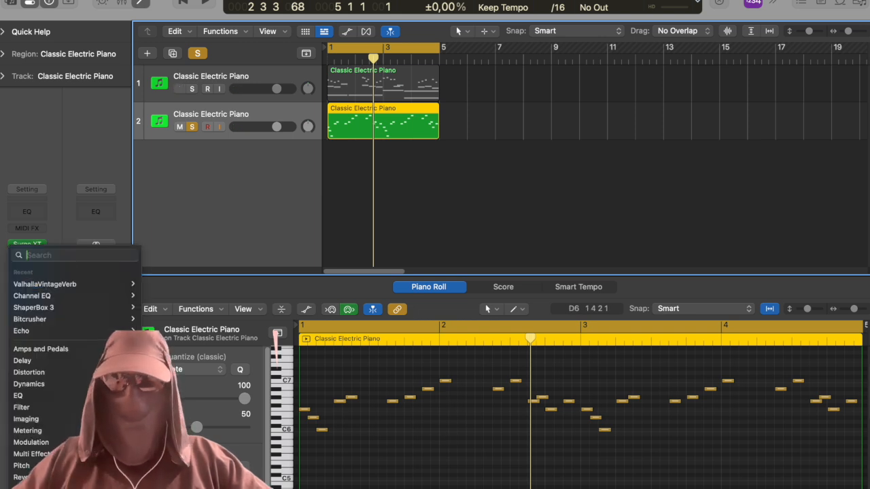
{"action": "type", "text": "por"}
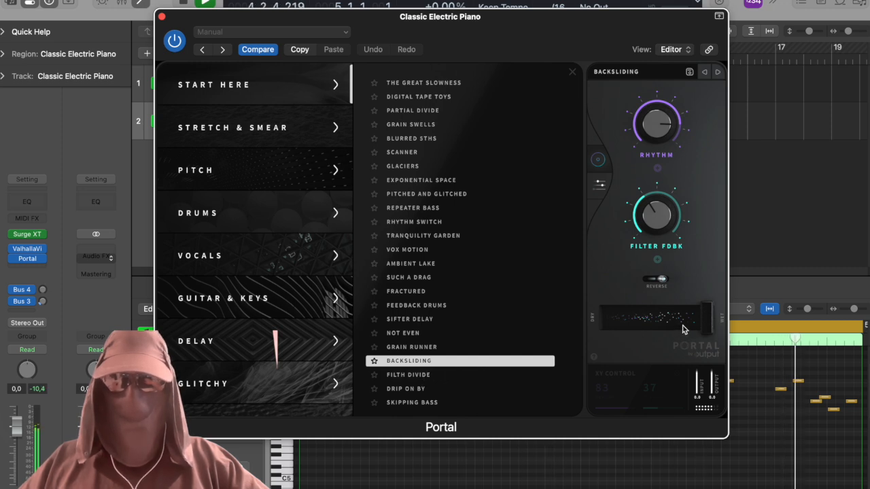
{"action": "left_click_drag", "start_coordinate": [705, 327], "coordinate": [675, 312]}
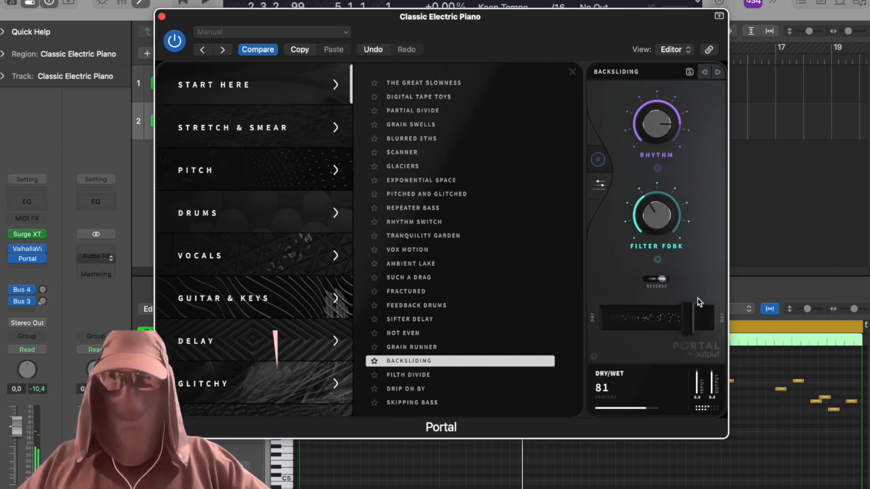
{"action": "left_click", "coordinate": [162, 17]}
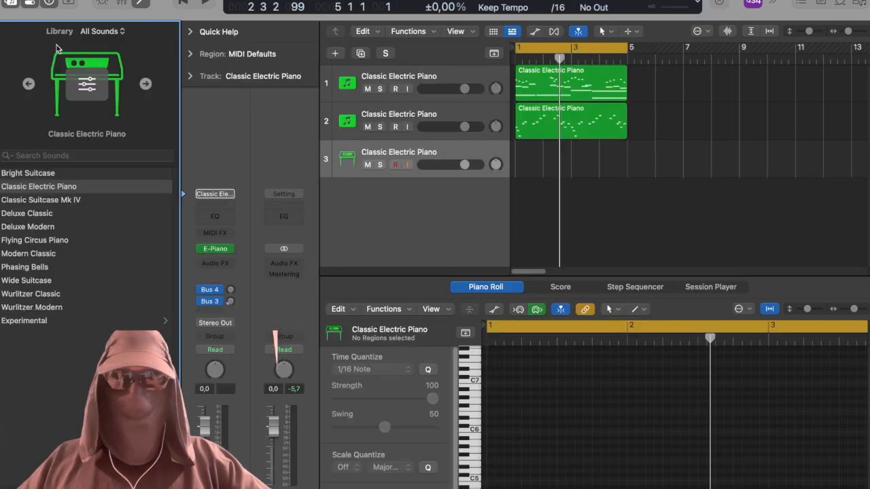
Hide the sound library and load Serum 2 as the third track's instrument.
{"action": "left_click", "coordinate": [12, 3]}
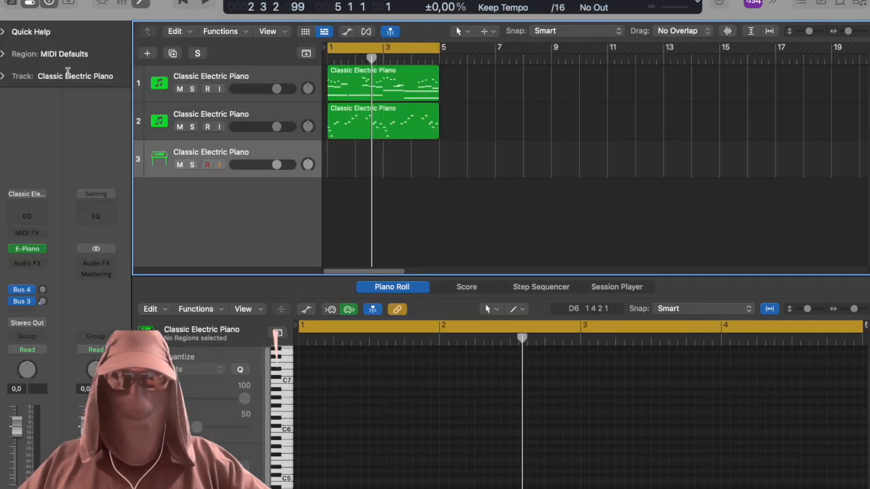
{"action": "left_click", "coordinate": [40, 249]}
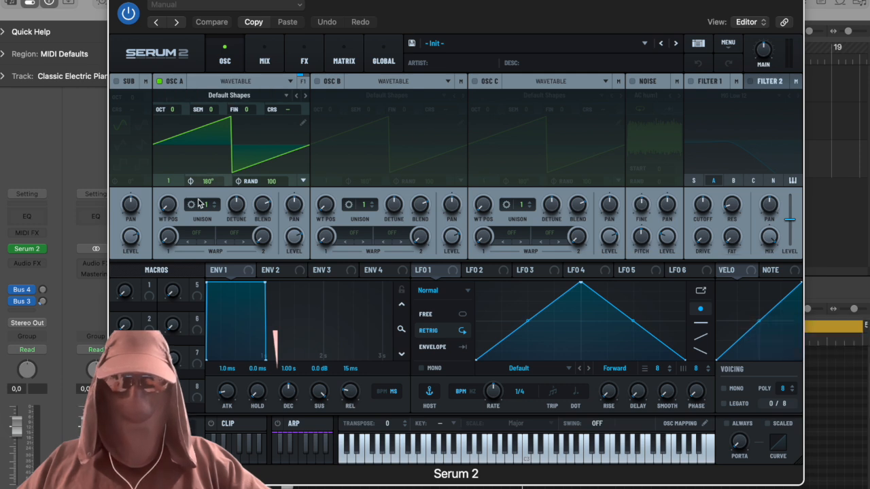
Raise the unison voice count of oscillator A in the third track's Serum 2.
{"action": "left_click", "coordinate": [215, 204]}
{"action": "left_click", "coordinate": [215, 208]}
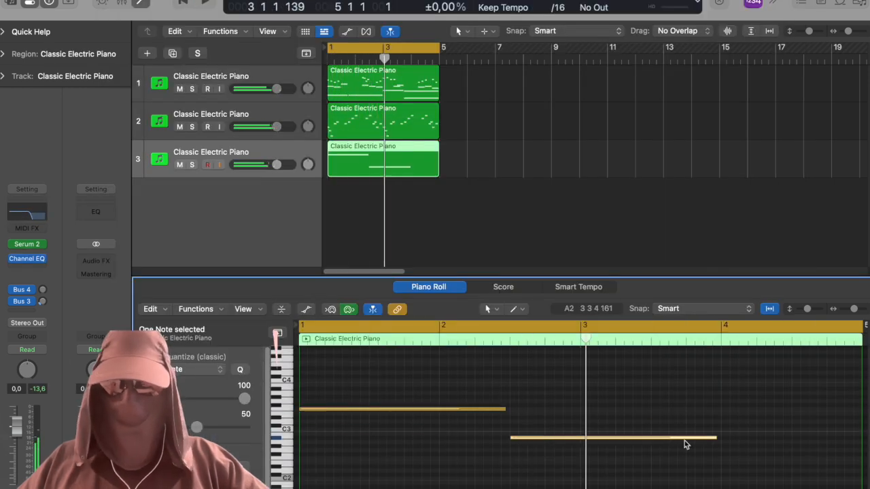
Complete the third track's four-note bass line through bar 4, transpose all its notes down one octave and play it back.
{"action": "left_click_drag", "start_coordinate": [684, 442], "coordinate": [791, 435]}
{"action": "key", "text": "super+a"}
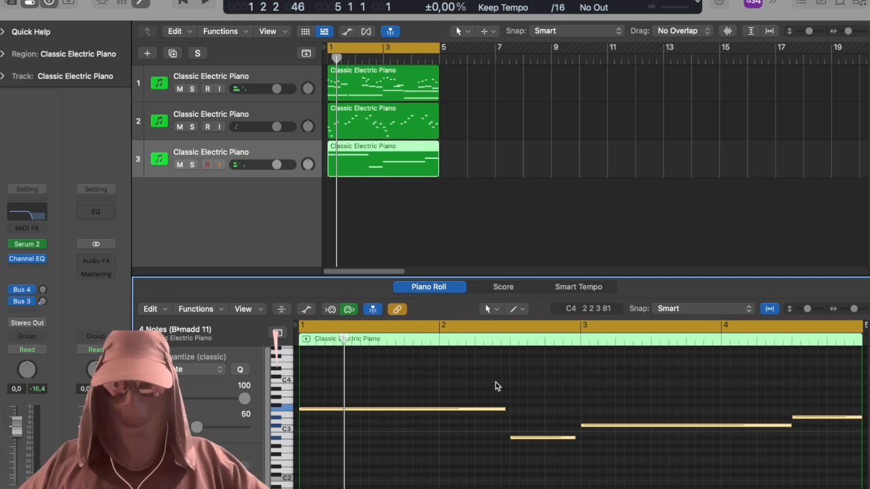
{"action": "key", "text": "alt+shift+Down"}
{"action": "key", "text": "space"}
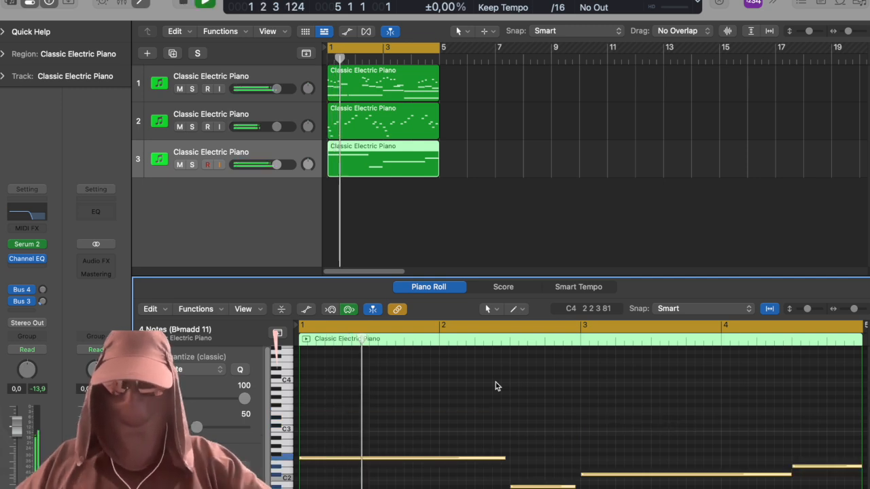
Lower the third track's volume to -3.4 dB and the second track's volume to -4.5 dB.
{"action": "left_click", "coordinate": [516, 412]}
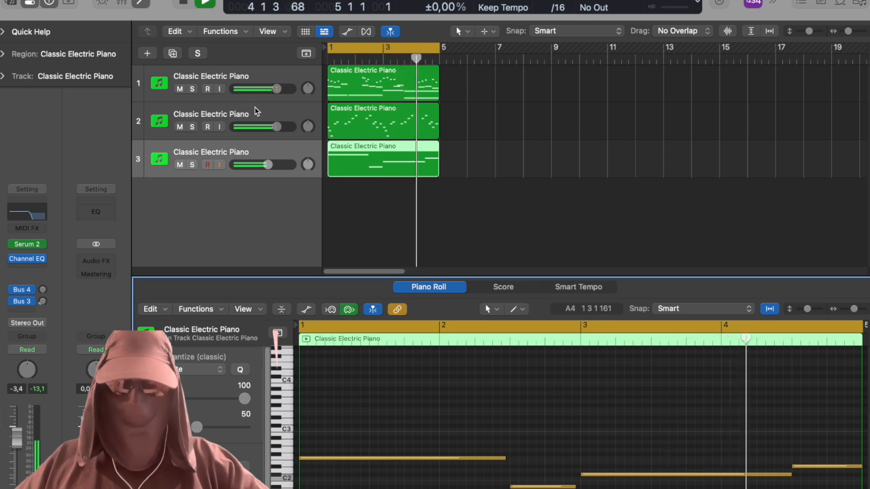
{"action": "left_click", "coordinate": [257, 112]}
{"action": "left_click_drag", "start_coordinate": [276, 127], "coordinate": [266, 127]}
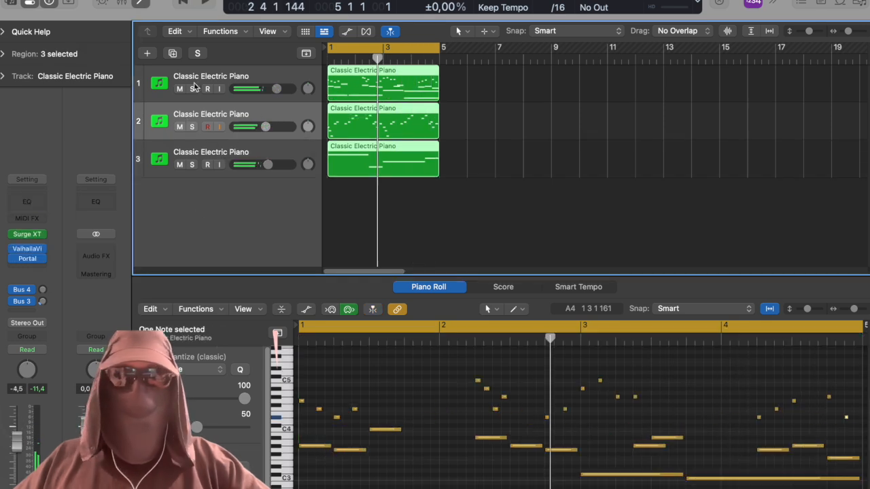
Add a TRITON Extreme track above the bass track and write two sustained two-bar notes at the same pitch, filling bars 1 to 4.
{"action": "key", "text": "alt+super+n"}
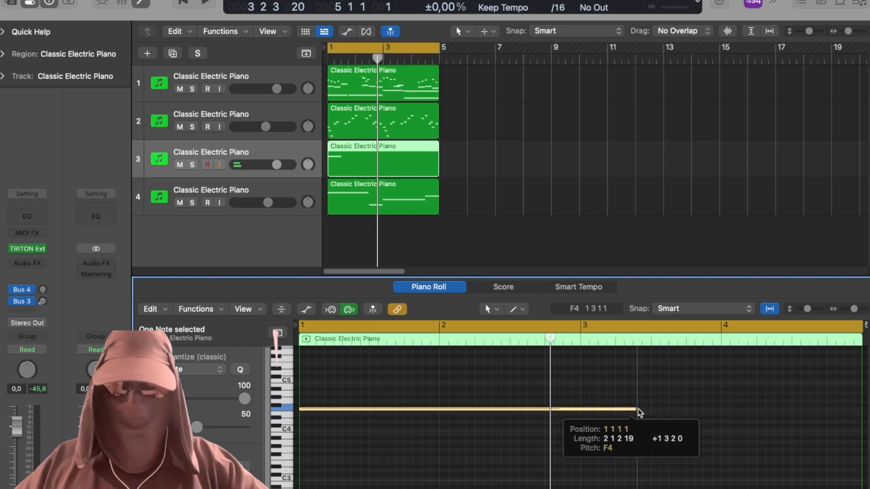
{"action": "left_click_drag", "start_coordinate": [641, 411], "coordinate": [579, 414]}
{"action": "key", "text": "space"}
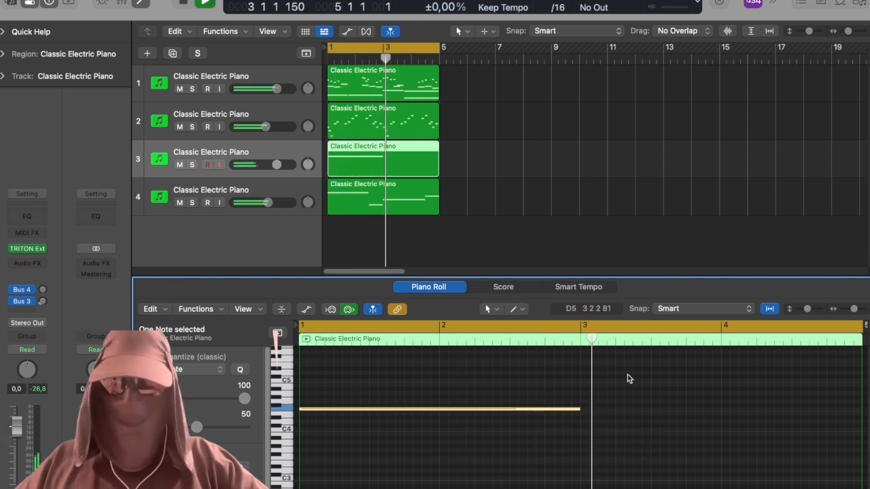
{"action": "left_click", "coordinate": [586, 411], "text": "super"}
Solo the TRITON Extreme track and audition its sustained notes.
{"action": "key", "text": "space"}
{"action": "left_click", "coordinate": [191, 166]}
{"action": "key", "text": "space"}
{"action": "key", "text": "space"}
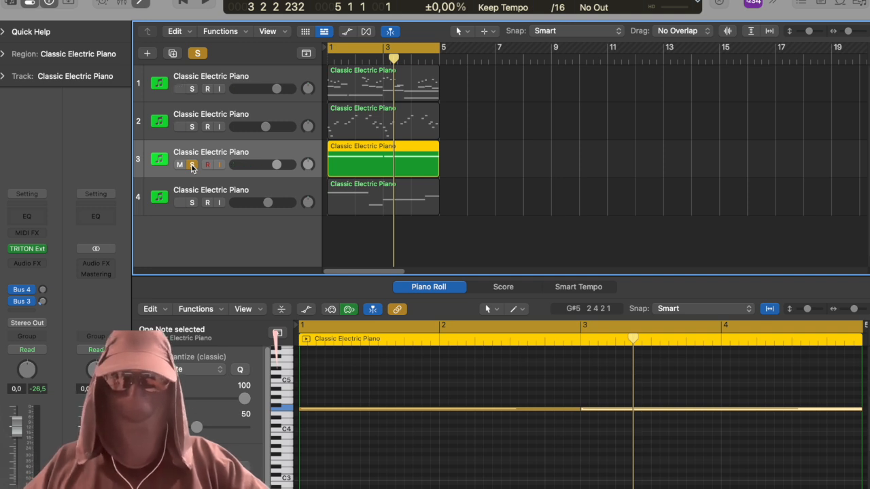
Repeat the regions of all four tracks through bar 16 and delete the second track's copies in bars 9 to 16.
{"action": "left_click_drag", "start_coordinate": [612, 65], "coordinate": [528, 157]}
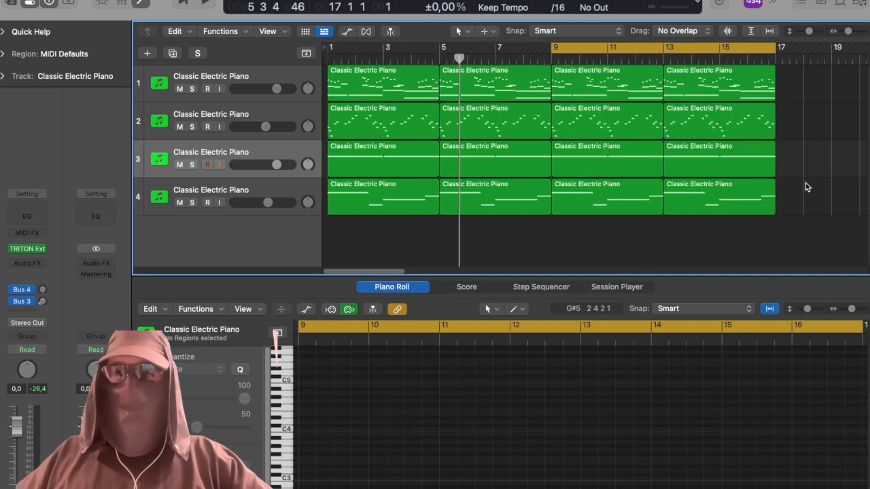
{"action": "left_click_drag", "start_coordinate": [817, 117], "coordinate": [613, 125]}
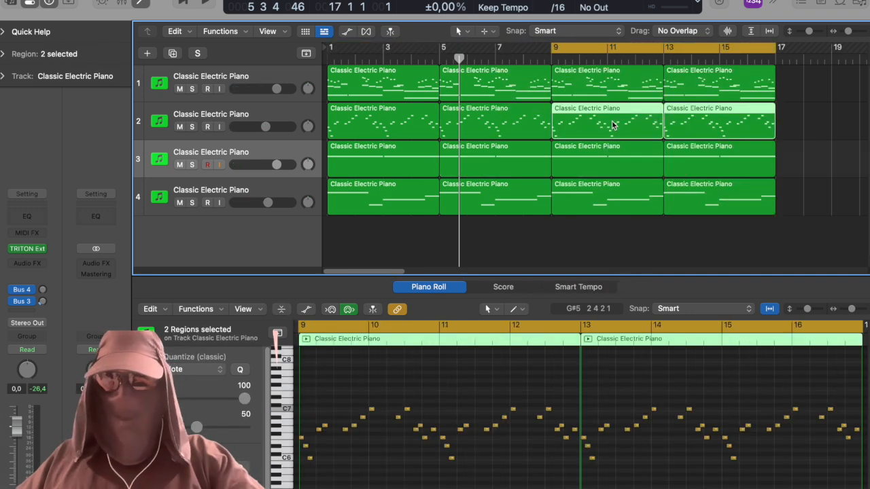
{"action": "key", "text": "Delete"}
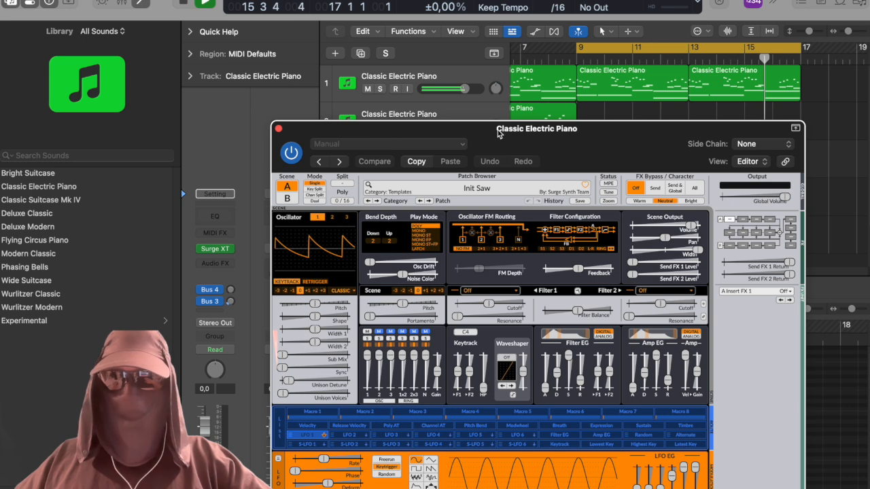
Add a Surge XT track below the second track and write a four-note melody of long notes from bar 9.
{"action": "left_click", "coordinate": [549, 139]}
{"action": "mouse_move", "coordinate": [408, 132]}
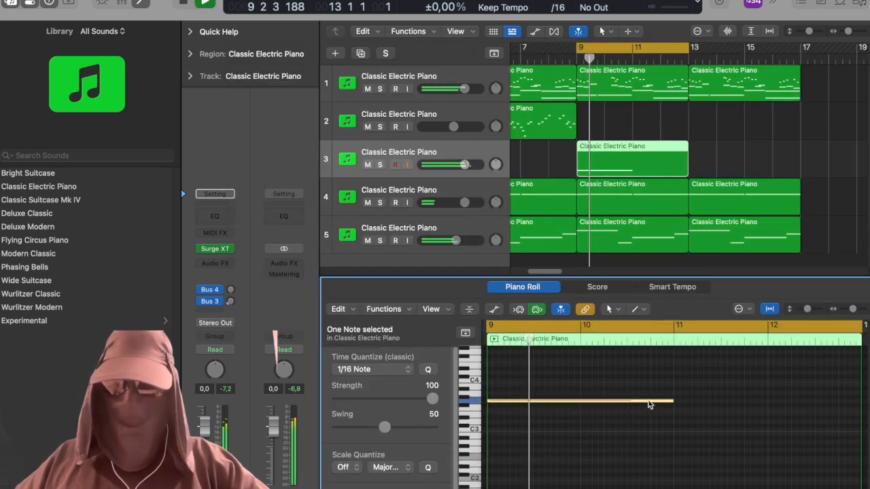
{"action": "left_click_drag", "start_coordinate": [629, 404], "coordinate": [530, 406]}
{"action": "left_click", "coordinate": [607, 409]}
{"action": "left_click", "coordinate": [680, 393]}
{"action": "left_click", "coordinate": [794, 389]}
Trim the melody's last note to end at bar 13 and repeat the third track's region in bars 13 to 16.
{"action": "scroll", "coordinate": [816, 397], "scroll_direction": "right", "scroll_amount": 3}
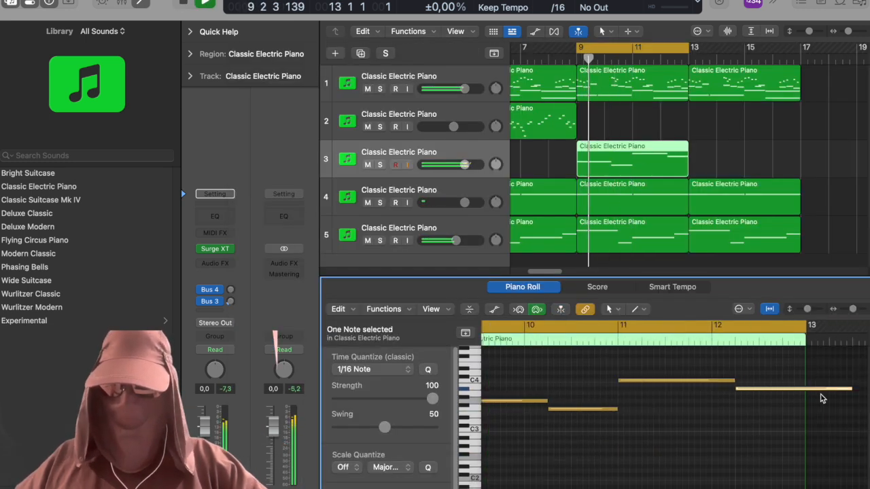
{"action": "left_click_drag", "start_coordinate": [764, 396], "coordinate": [749, 390]}
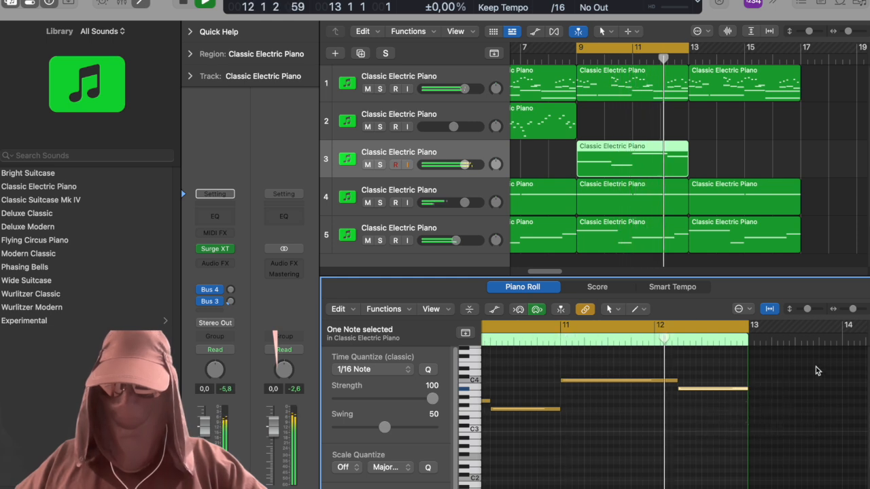
{"action": "left_click", "coordinate": [654, 165]}
{"action": "key", "text": "super+r"}
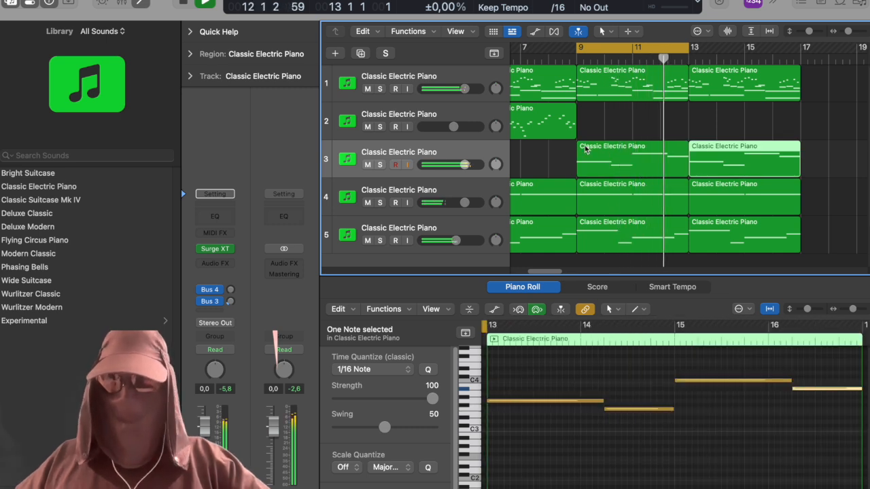
Insert ShaperBox 3 as an audio effect after Surge XT on the third track.
{"action": "left_click", "coordinate": [215, 264]}
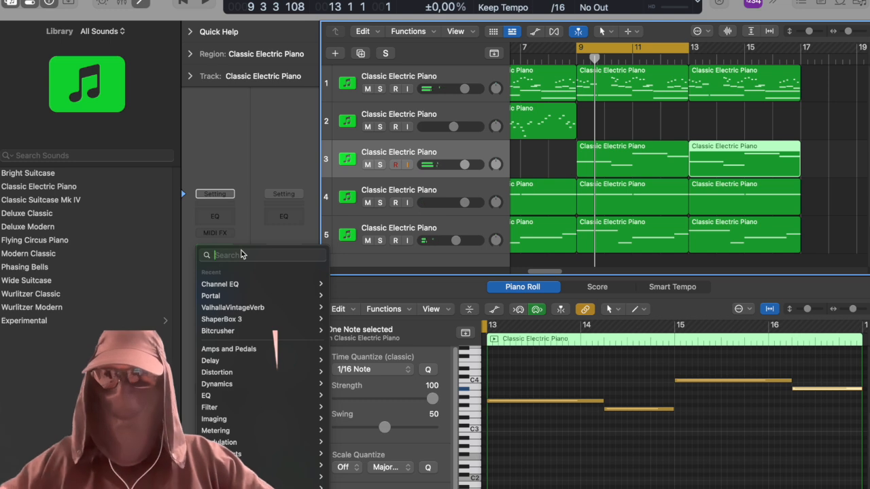
{"action": "type", "text": "shap"}
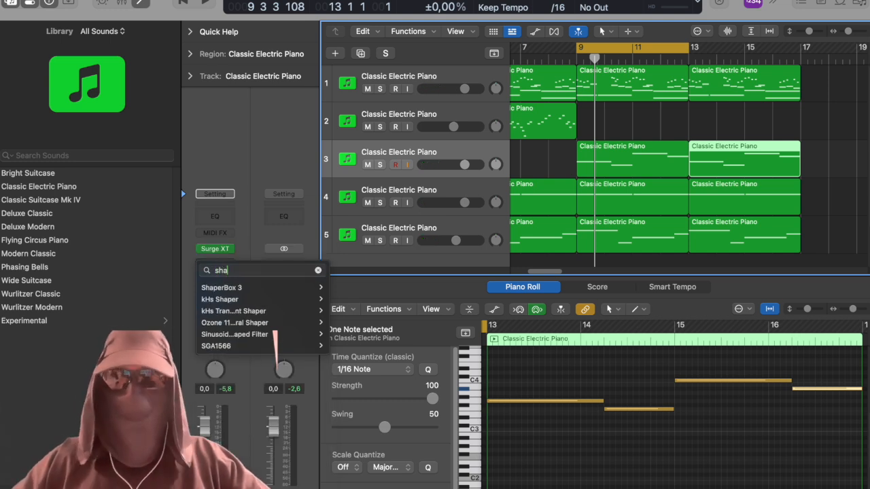
{"action": "mouse_move", "coordinate": [312, 288]}
{"action": "left_click", "coordinate": [350, 291]}
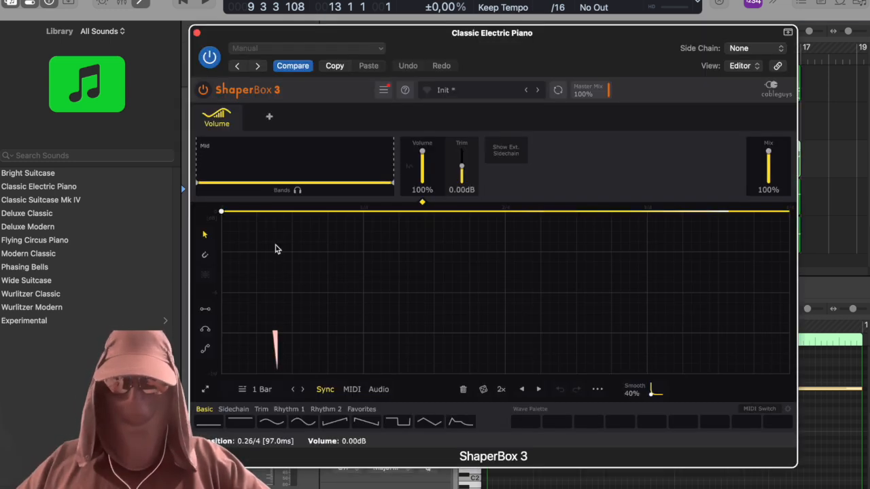
Set ShaperBox's Volume LFO length to 1/8 and give it the downward ramp shape during playback.
{"action": "left_click", "coordinate": [262, 390]}
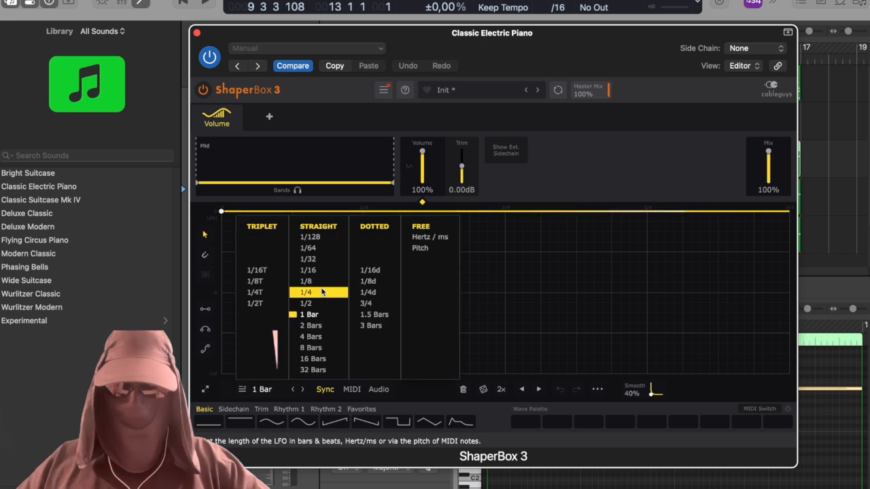
{"action": "left_click", "coordinate": [306, 280]}
{"action": "left_click", "coordinate": [398, 422]}
{"action": "key", "text": "space"}
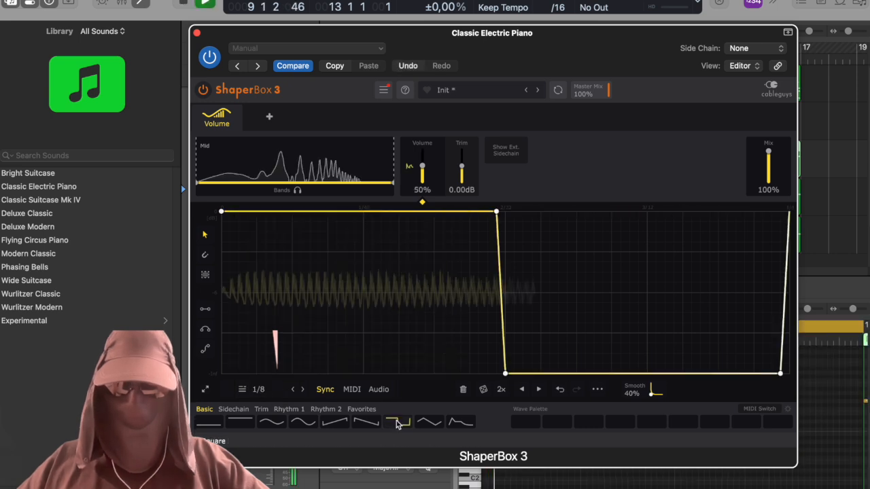
{"action": "left_click", "coordinate": [364, 424]}
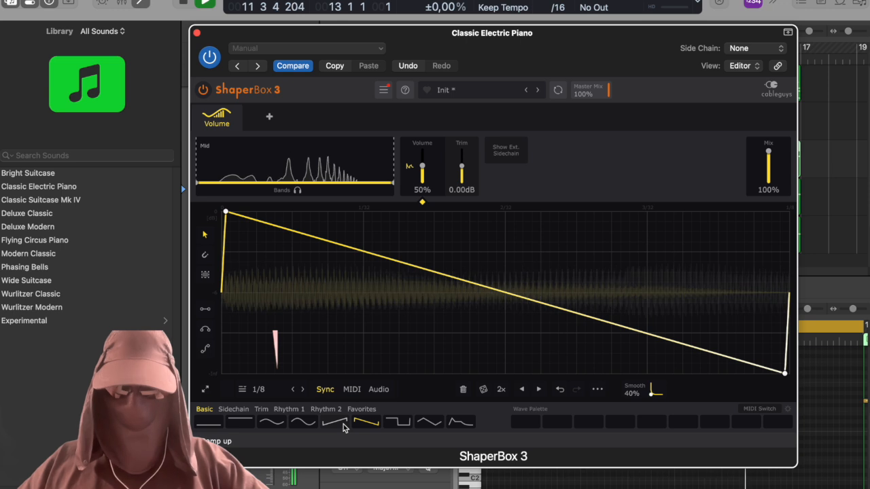
Add a Liquid flanger in ShaperBox with a gently rising curve starting at about 1.43 kHz, and adjust its mix.
{"action": "left_click", "coordinate": [265, 119]}
{"action": "left_click_drag", "start_coordinate": [224, 369], "coordinate": [223, 274]}
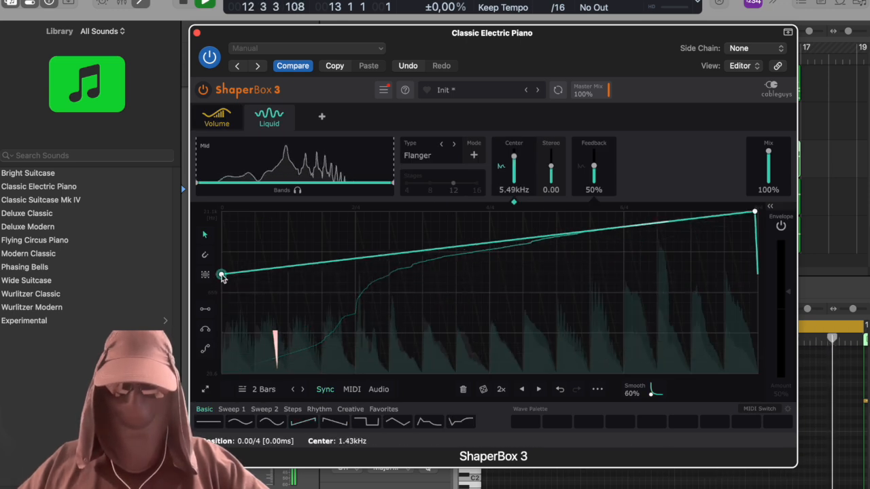
{"action": "left_click_drag", "start_coordinate": [757, 215], "coordinate": [758, 257]}
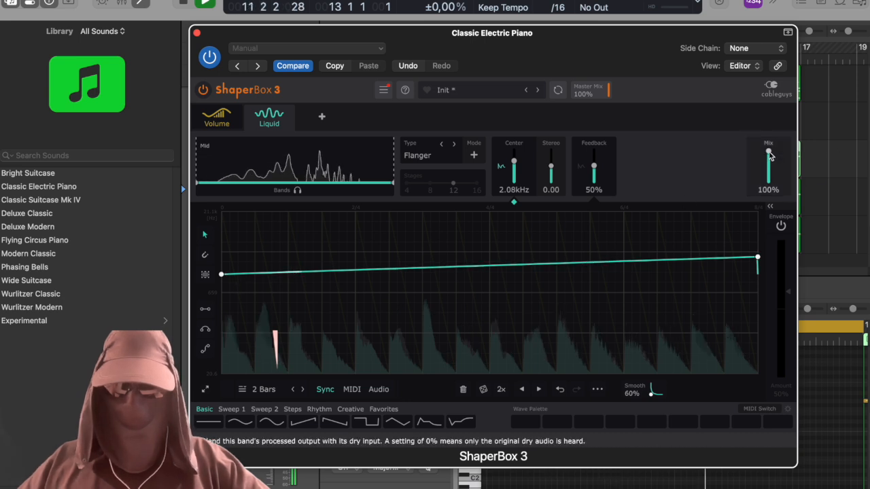
{"action": "left_click_drag", "start_coordinate": [769, 152], "coordinate": [770, 154]}
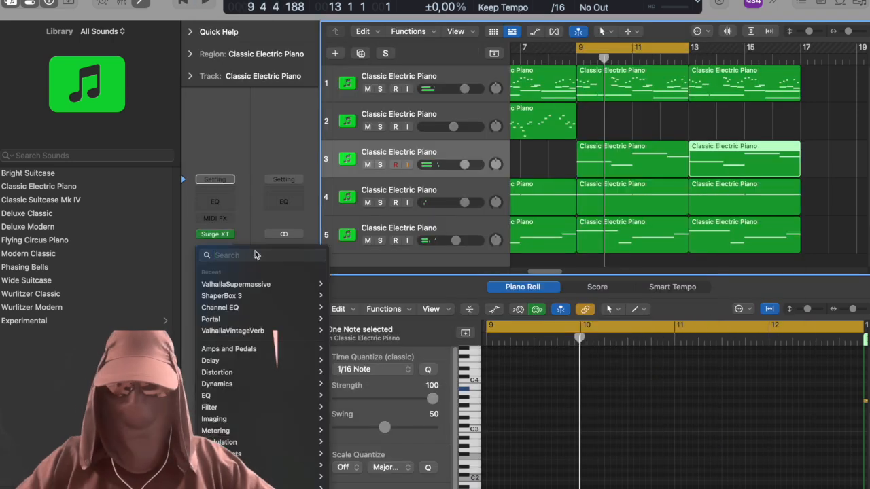
Insert Bitcrusher after ValhallaSupermassive with 7 bit resolution, 6x downsampling and a 43.6% mix.
{"action": "type", "text": "bitc"}
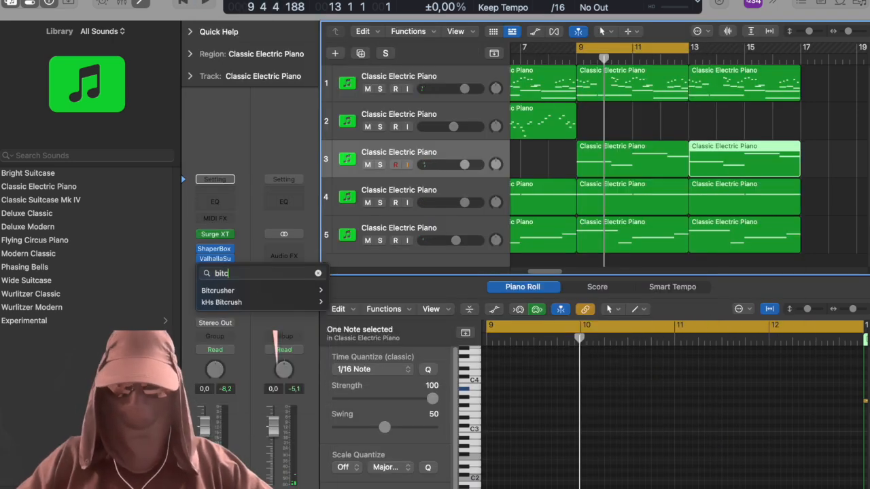
{"action": "type", "text": "rusher"}
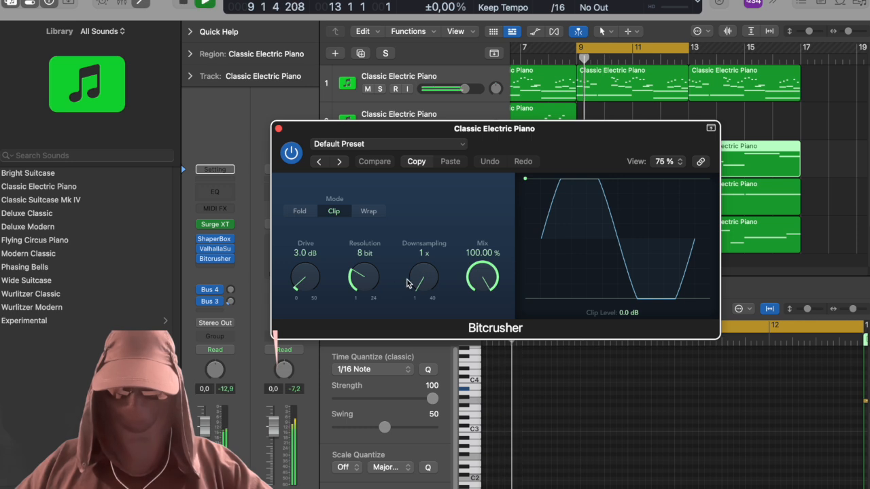
{"action": "left_click_drag", "start_coordinate": [425, 274], "coordinate": [428, 256]}
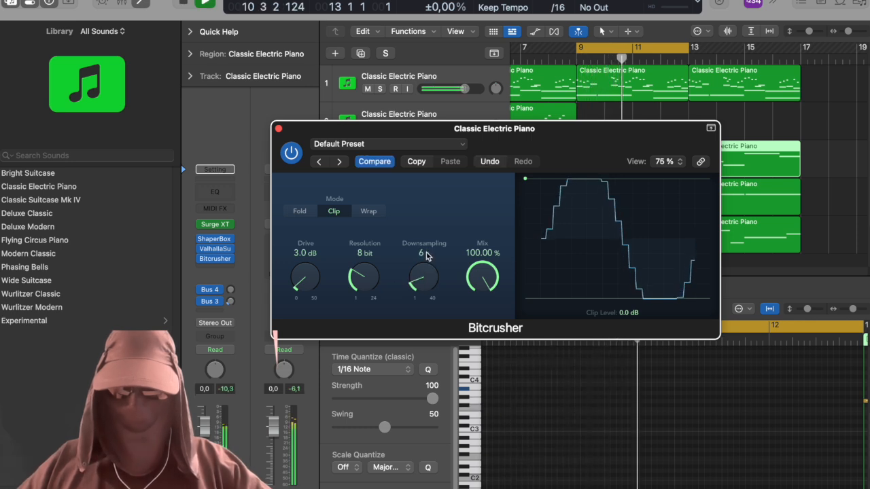
{"action": "left_click_drag", "start_coordinate": [487, 275], "coordinate": [485, 273]}
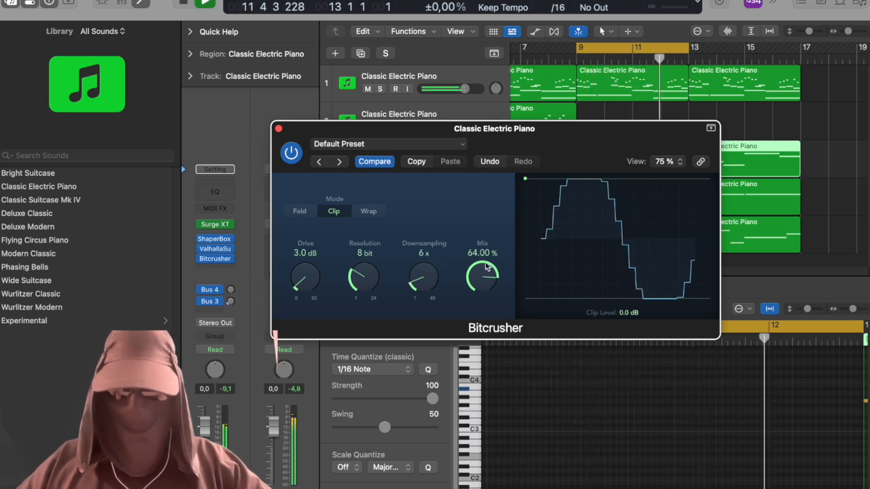
{"action": "left_click_drag", "start_coordinate": [363, 275], "coordinate": [366, 286]}
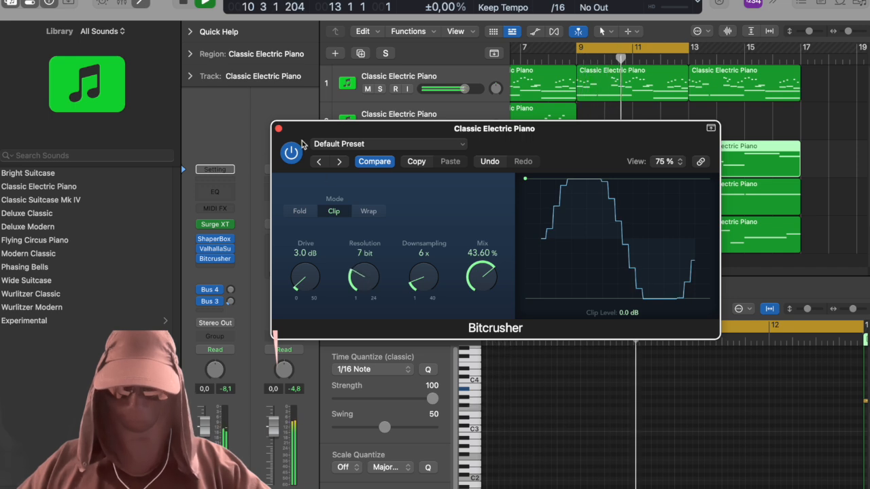
{"action": "left_click", "coordinate": [279, 130]}
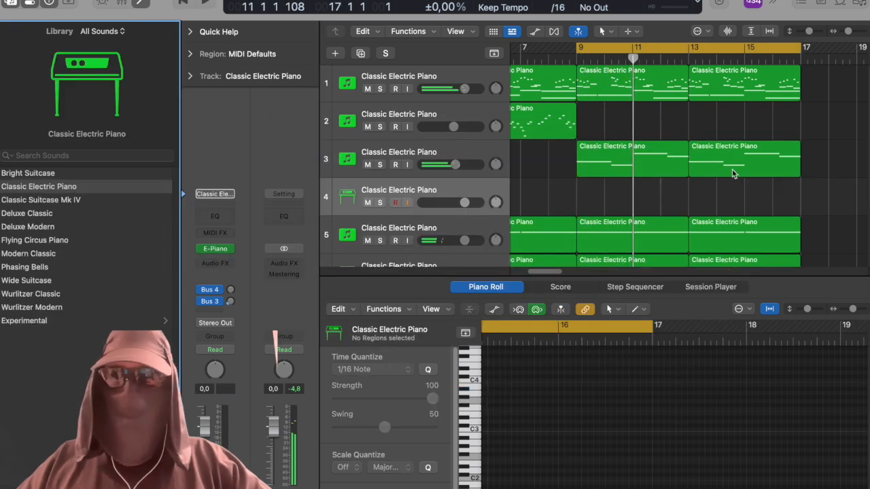
Replace the new fourth track's electric piano with Surge XT and choose the Fyllo Dual lead patch.
{"action": "left_click", "coordinate": [233, 254]}
{"action": "left_click", "coordinate": [333, 313]}
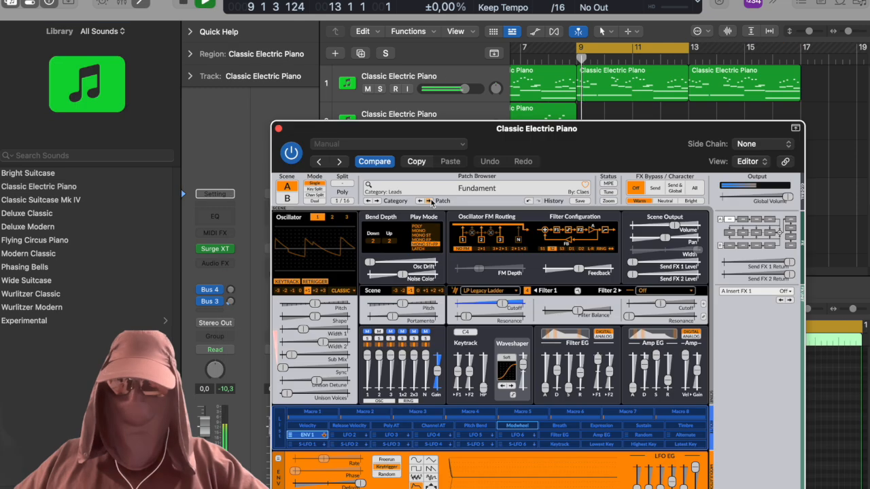
{"action": "left_click", "coordinate": [429, 202]}
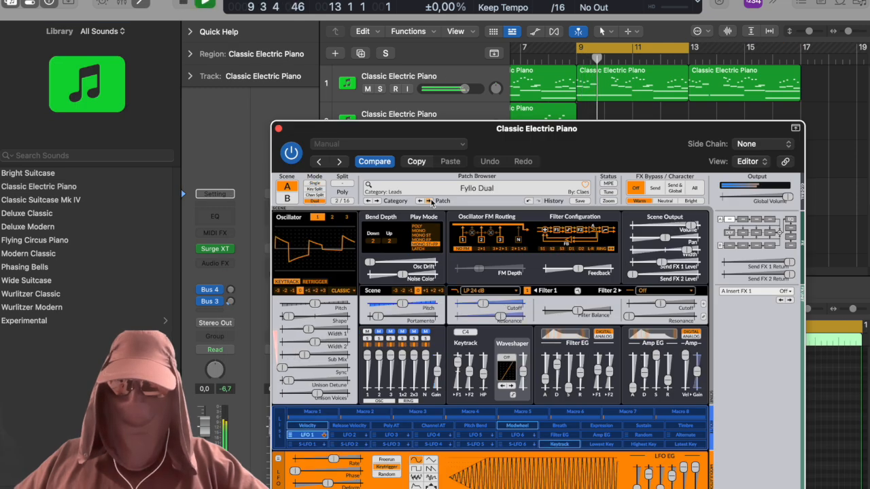
{"action": "left_click", "coordinate": [278, 129]}
Write a melody of long, partly overlapping notes on the fourth track across bars 9 to 12, ending on C5 at bar 13.
{"action": "key", "text": "space"}
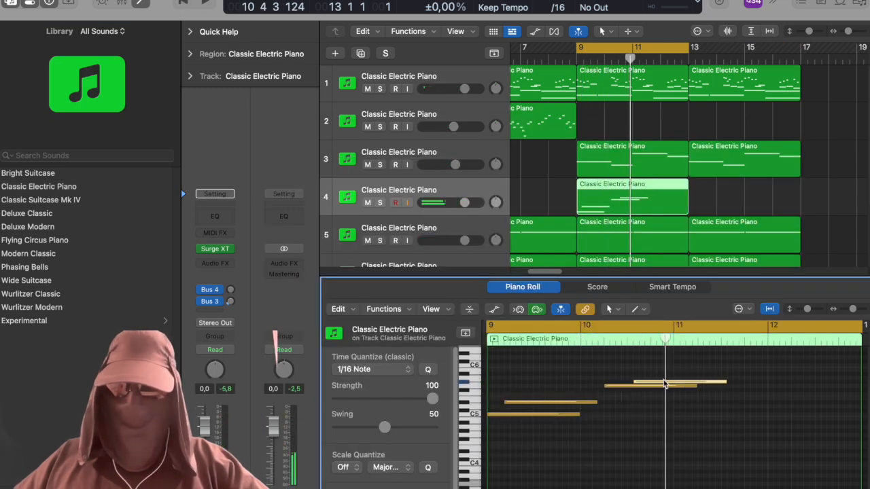
{"action": "left_click_drag", "start_coordinate": [688, 422], "coordinate": [757, 413]}
{"action": "left_click_drag", "start_coordinate": [758, 413], "coordinate": [757, 433]}
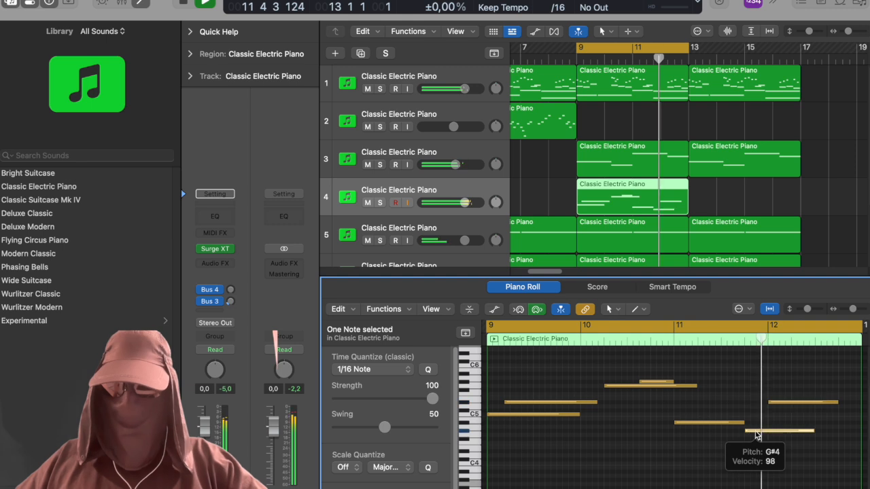
{"action": "scroll", "coordinate": [707, 389], "scroll_direction": "right", "scroll_amount": 3}
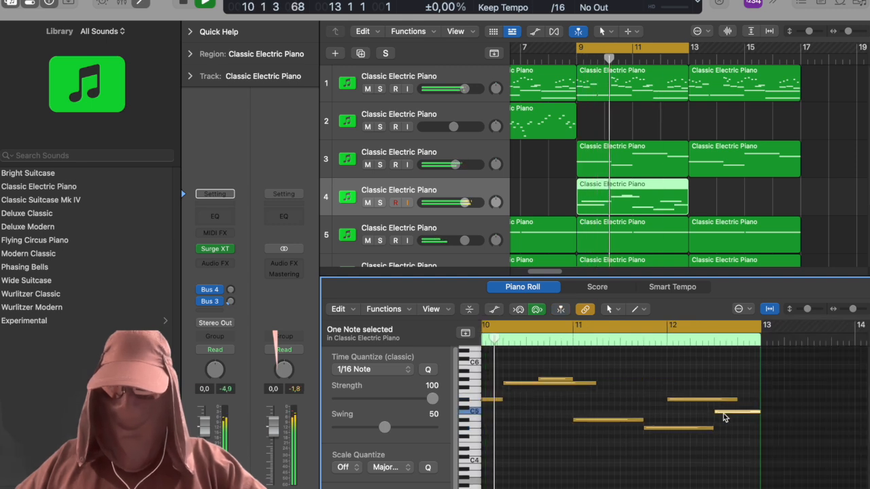
{"action": "left_click", "coordinate": [717, 412]}
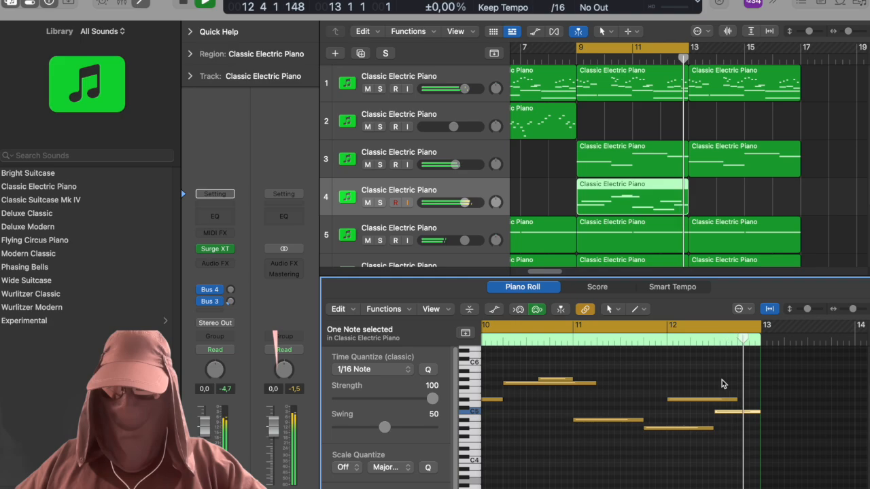
Increase the portamento of the fourth track's Surge XT patch.
{"action": "left_click", "coordinate": [224, 252]}
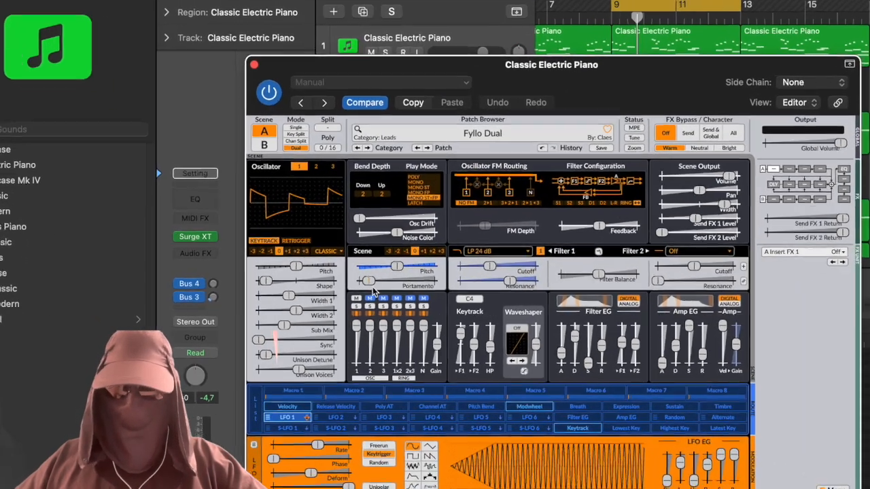
{"action": "mouse_move", "coordinate": [367, 288]}
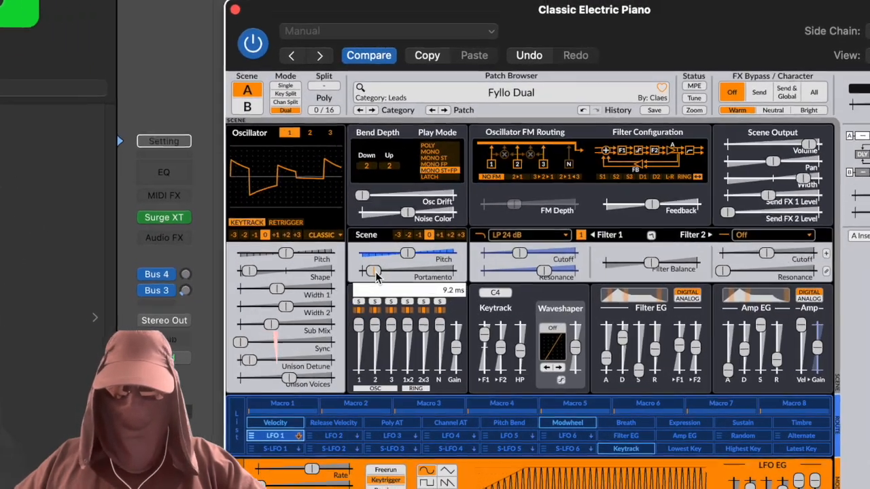
{"action": "left_click_drag", "start_coordinate": [376, 276], "coordinate": [384, 276]}
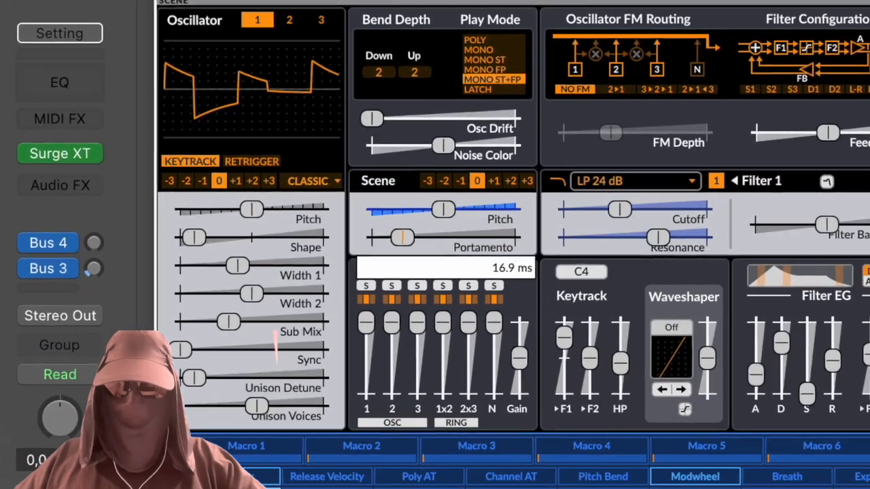
{"action": "left_click_drag", "start_coordinate": [402, 237], "coordinate": [407, 237]}
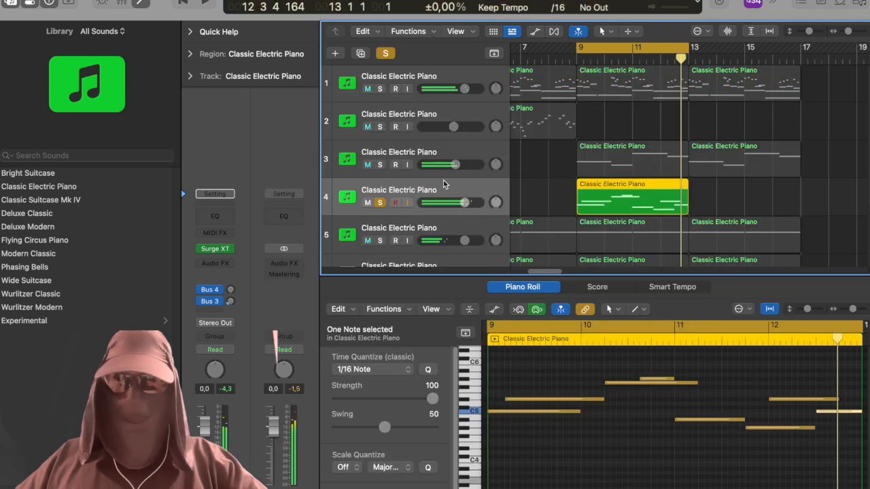
Insert Portal on the fourth track with the Blurred 5ths preset and a dry/wet of 34 percent.
{"action": "left_click", "coordinate": [217, 266]}
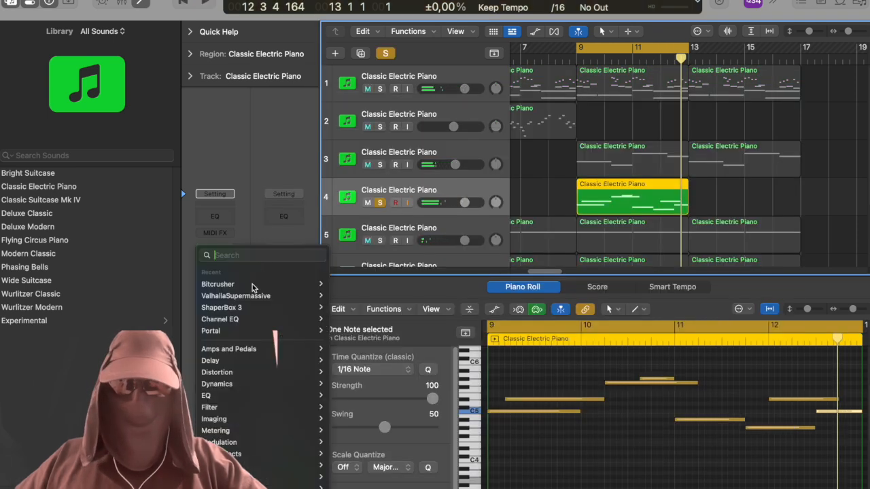
{"action": "left_click", "coordinate": [217, 331]}
{"action": "left_click_drag", "start_coordinate": [604, 150], "coordinate": [540, 68]}
{"action": "left_click_drag", "start_coordinate": [750, 355], "coordinate": [721, 355]}
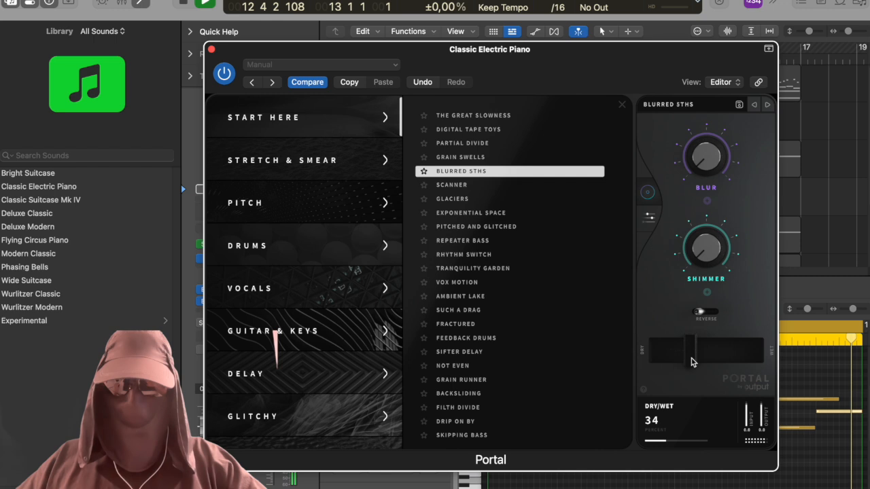
{"action": "left_click", "coordinate": [486, 174]}
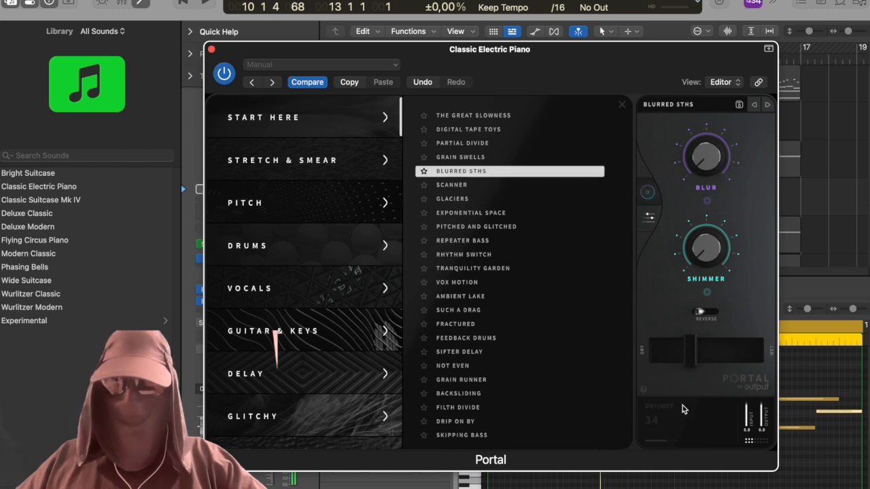
{"action": "left_click", "coordinate": [211, 49]}
Insert a second Portal effect after the first one on the fourth track.
{"action": "left_click", "coordinate": [215, 269]}
{"action": "mouse_move", "coordinate": [218, 284]}
{"action": "left_click", "coordinate": [335, 285]}
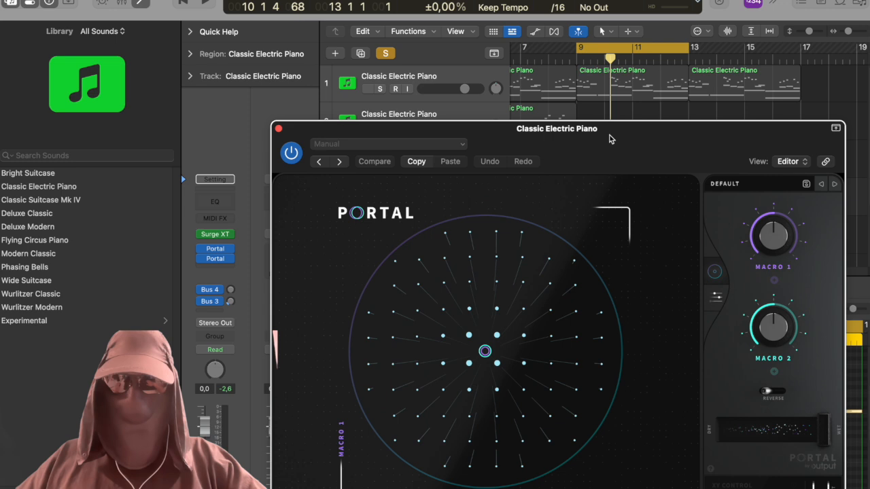
{"action": "left_click_drag", "start_coordinate": [609, 134], "coordinate": [565, 72]}
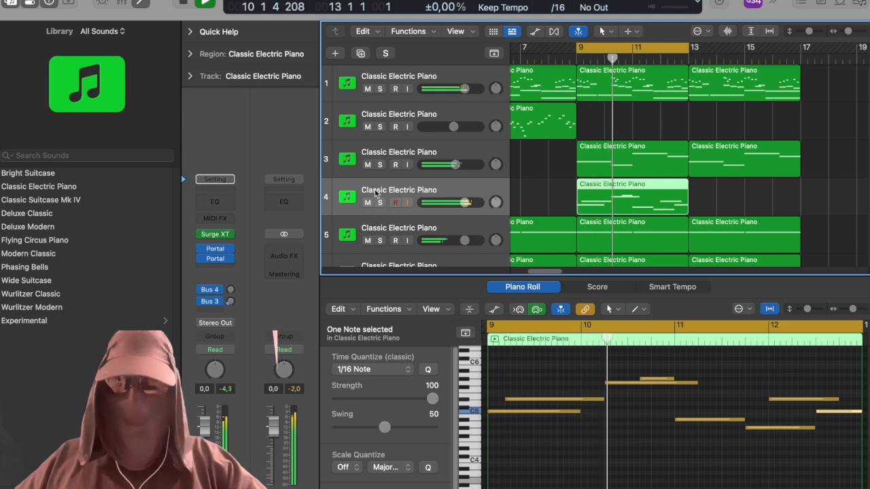
Repeat the fourth track's region at bar 13 and set the track volume to -3.6 dB.
{"action": "left_click_drag", "start_coordinate": [724, 199], "coordinate": [645, 200]}
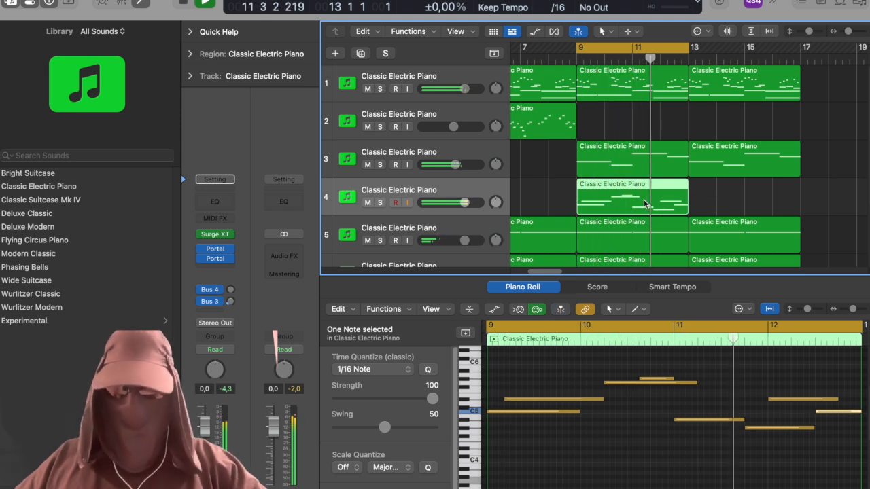
{"action": "key", "text": "super+r"}
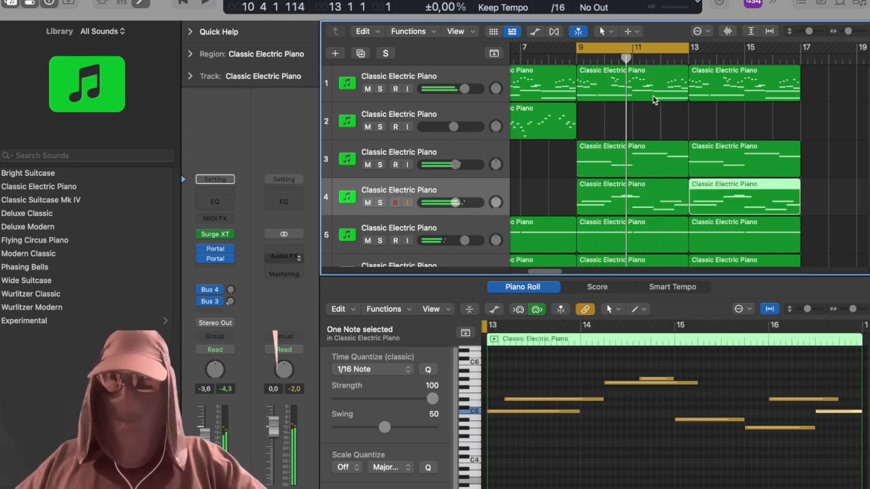
Solo the sixth track's Serum 2 bass and delete its two regions across bars 9 to 16.
{"action": "scroll", "coordinate": [830, 119], "scroll_direction": "down", "scroll_amount": 3}
{"action": "left_click_drag", "start_coordinate": [812, 34], "coordinate": [783, 39]}
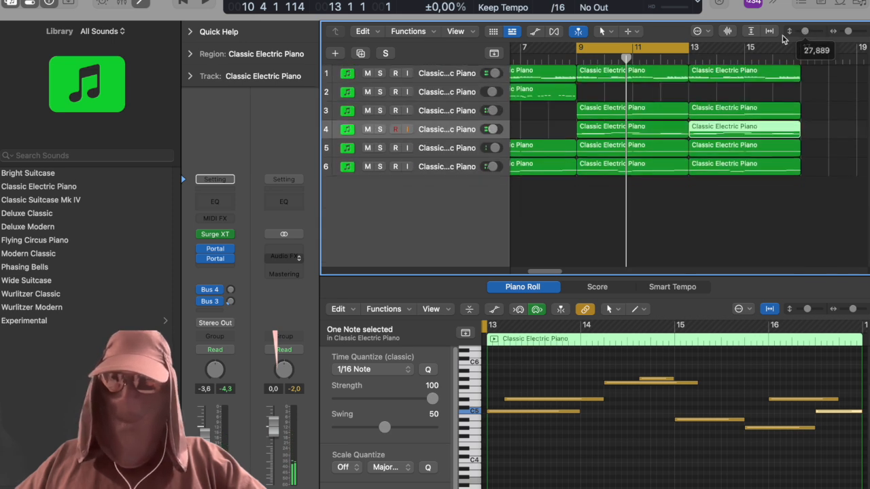
{"action": "left_click_drag", "start_coordinate": [630, 48], "coordinate": [725, 65]}
{"action": "key", "text": "space"}
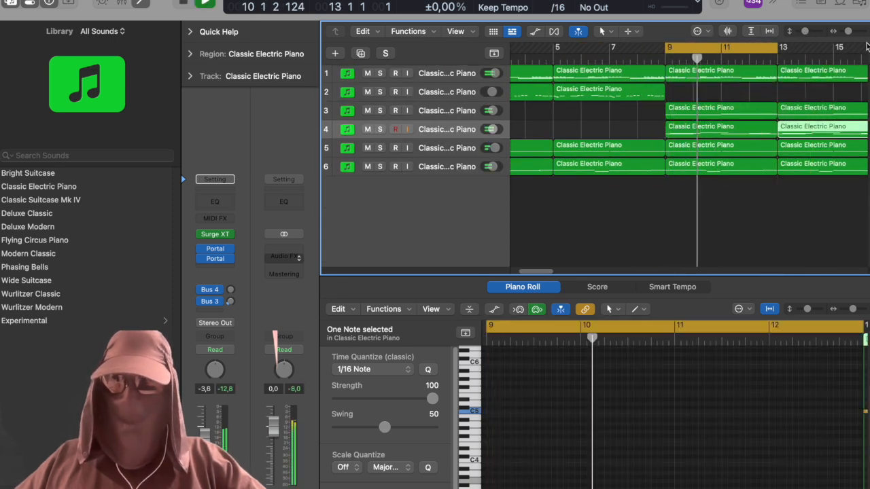
{"action": "left_click_drag", "start_coordinate": [848, 32], "coordinate": [845, 32]}
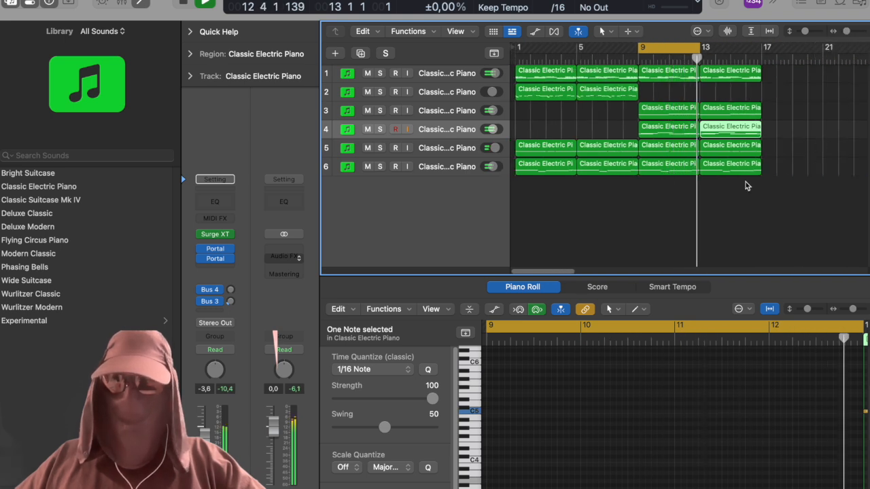
{"action": "left_click", "coordinate": [695, 167]}
{"action": "key", "text": "s"}
{"action": "key", "text": "space"}
{"action": "key", "text": "space"}
{"action": "left_click_drag", "start_coordinate": [775, 176], "coordinate": [654, 182]}
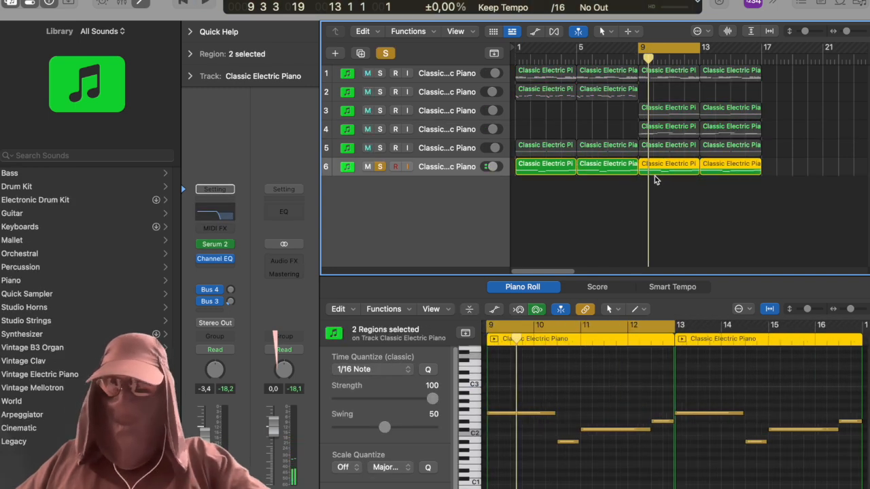
{"action": "key", "text": "Delete"}
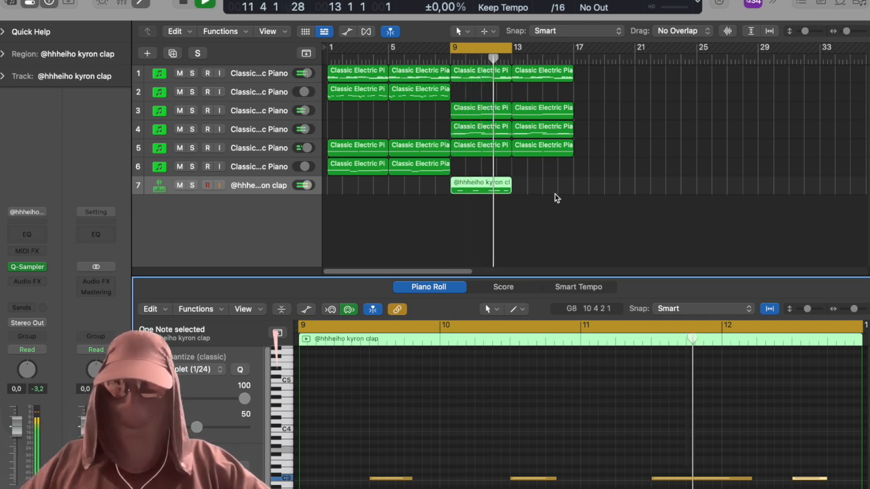
Group the first four tracks into a summing track stack.
{"action": "key", "text": "space"}
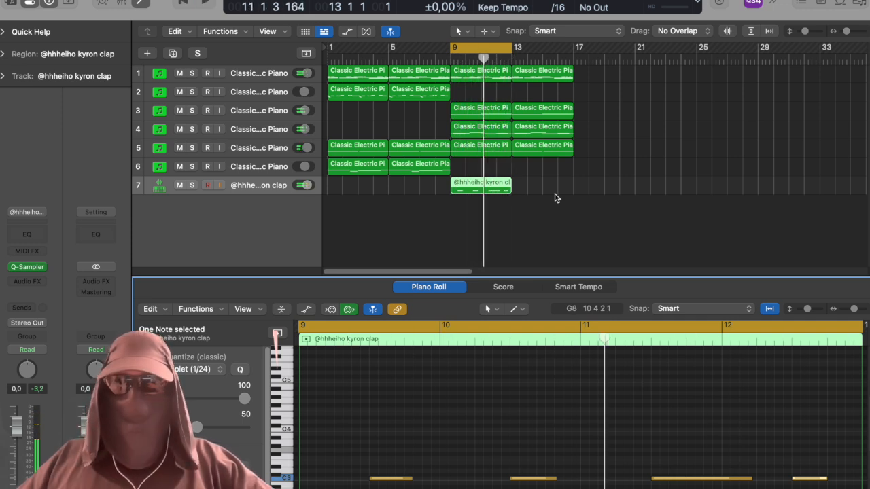
{"action": "left_click", "coordinate": [259, 73]}
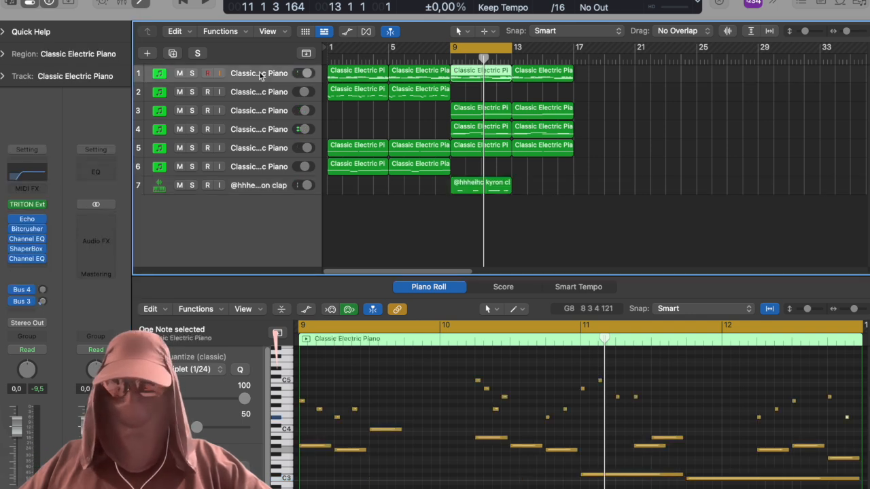
{"action": "left_click", "coordinate": [261, 130], "text": "shift"}
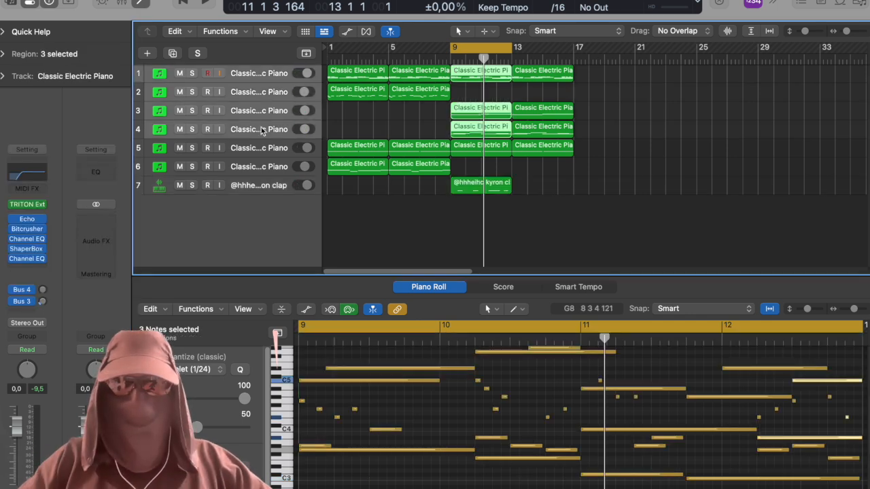
{"action": "key", "text": "super+shift+d"}
{"action": "key", "text": "Return"}
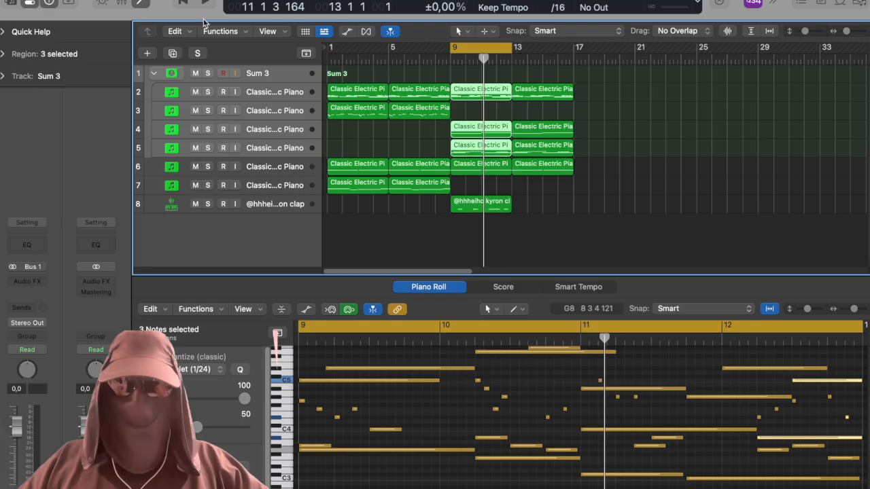
Insert Channel EQ on the summing stack to cut its low end.
{"action": "left_click", "coordinate": [198, 79]}
{"action": "left_click", "coordinate": [15, 294]}
{"action": "mouse_move", "coordinate": [56, 295]}
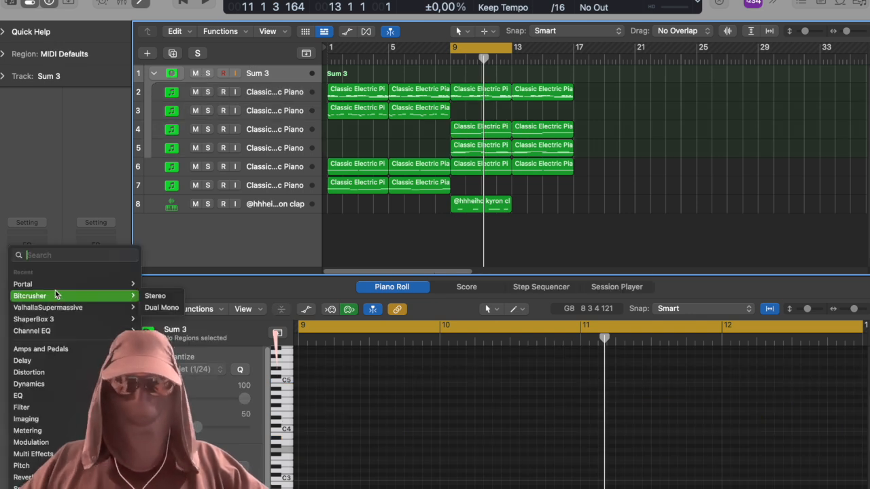
{"action": "left_click", "coordinate": [32, 331]}
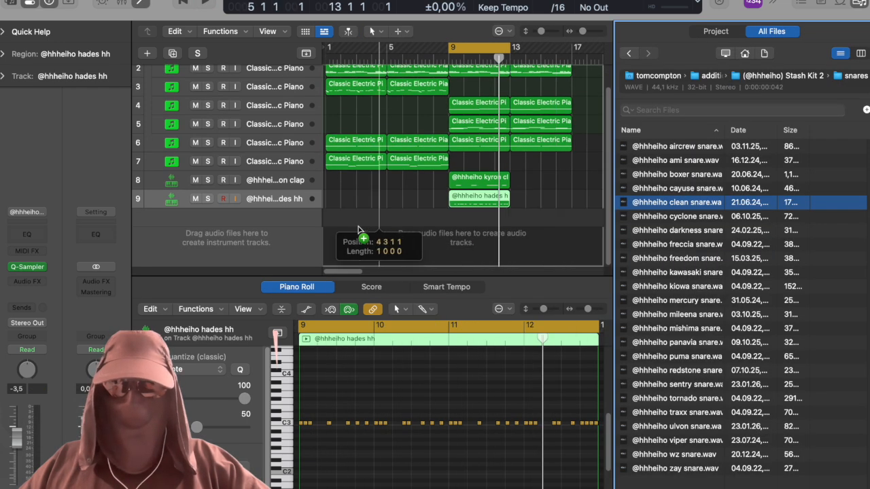
Add a clean snare sampler track with C3 hits late in bar 9, early in bar 10 and early in bar 12.
{"action": "left_click_drag", "start_coordinate": [327, 235], "coordinate": [219, 205]}
{"action": "left_click_drag", "start_coordinate": [218, 206], "coordinate": [219, 204]}
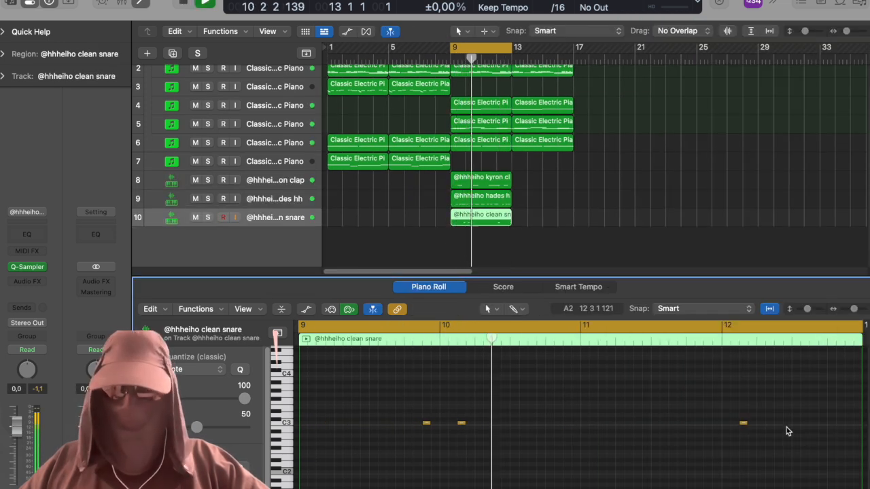
Write a long C3 note followed by a short one in bar 9 on the open hat track and copy both to bar 11.
{"action": "left_click_drag", "start_coordinate": [303, 424], "coordinate": [403, 419]}
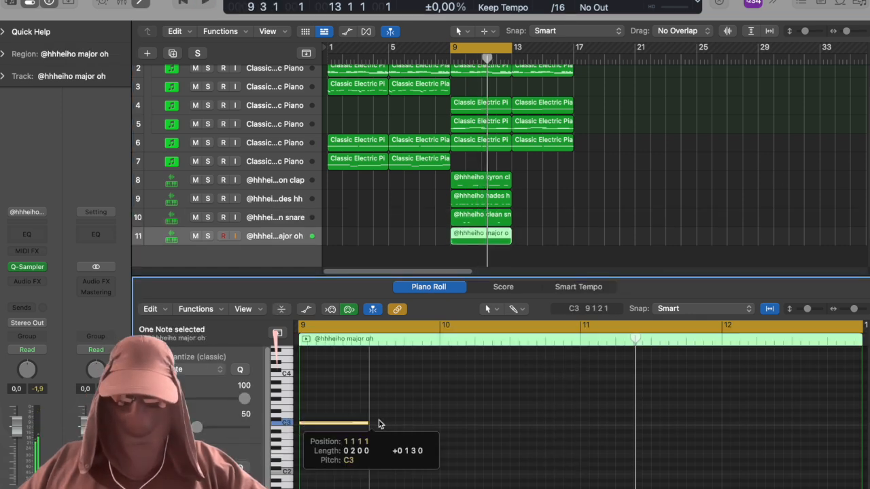
{"action": "key", "text": "space"}
{"action": "key", "text": "space"}
{"action": "left_click", "coordinate": [408, 422], "text": "super"}
{"action": "key", "text": "space"}
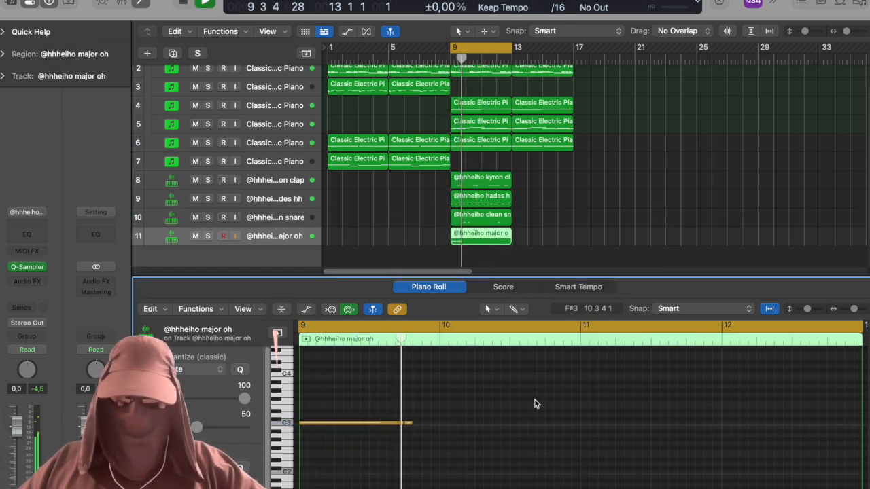
{"action": "left_click_drag", "start_coordinate": [679, 410], "coordinate": [627, 426]}
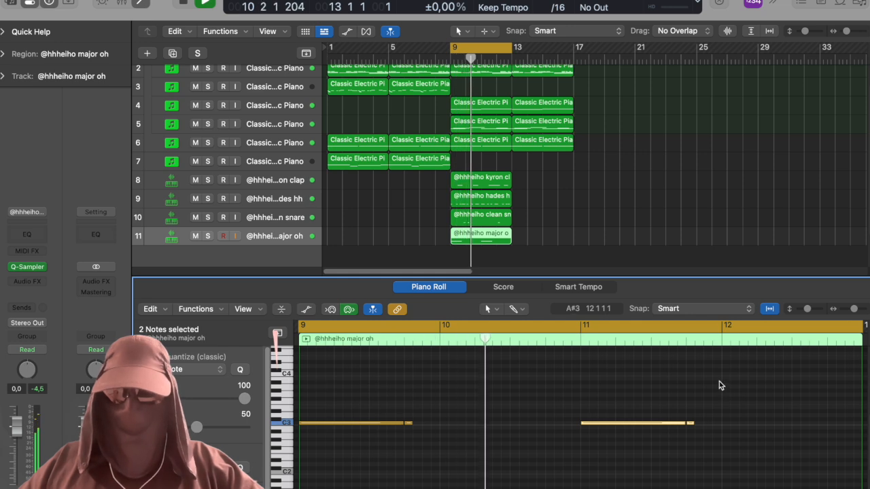
Write a bass line with the bike spinz 808 sample on a new track across bars 9 to 12.
{"action": "key", "text": "Up"}
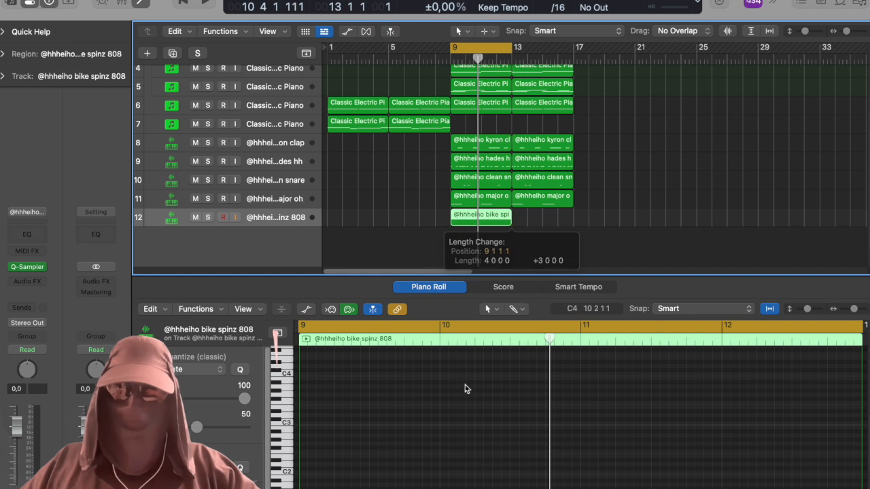
{"action": "left_click", "coordinate": [318, 443]}
{"action": "left_click_drag", "start_coordinate": [318, 443], "coordinate": [304, 407]}
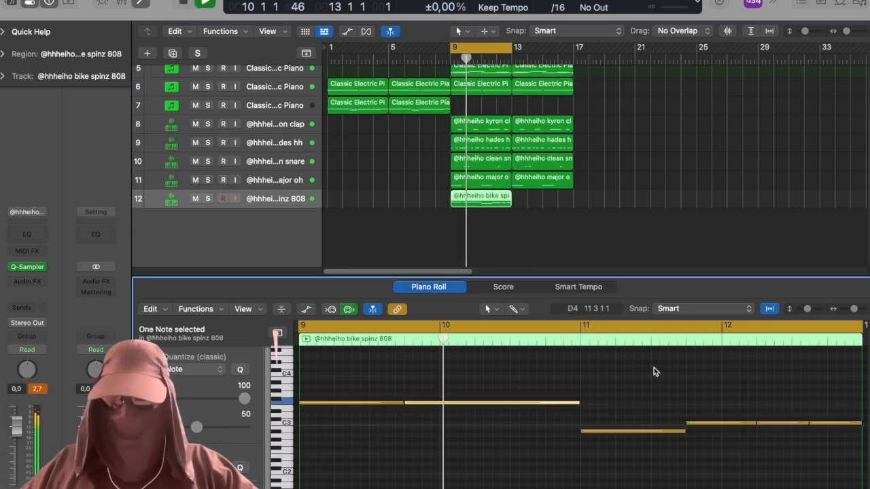
Repeat the 808 region at bar 13 and set the cycle range from bar 9 to bar 17.
{"action": "left_click_drag", "start_coordinate": [541, 200], "coordinate": [491, 210]}
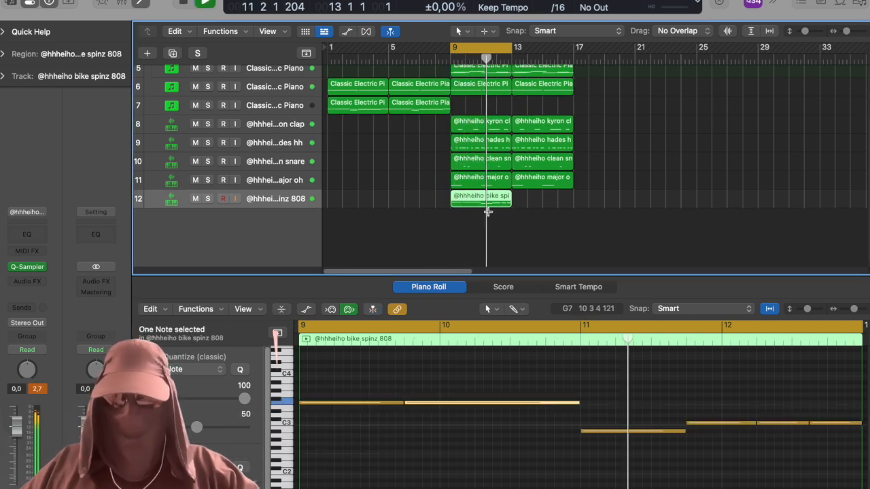
{"action": "key", "text": "super+r"}
{"action": "left_click_drag", "start_coordinate": [480, 49], "coordinate": [539, 50]}
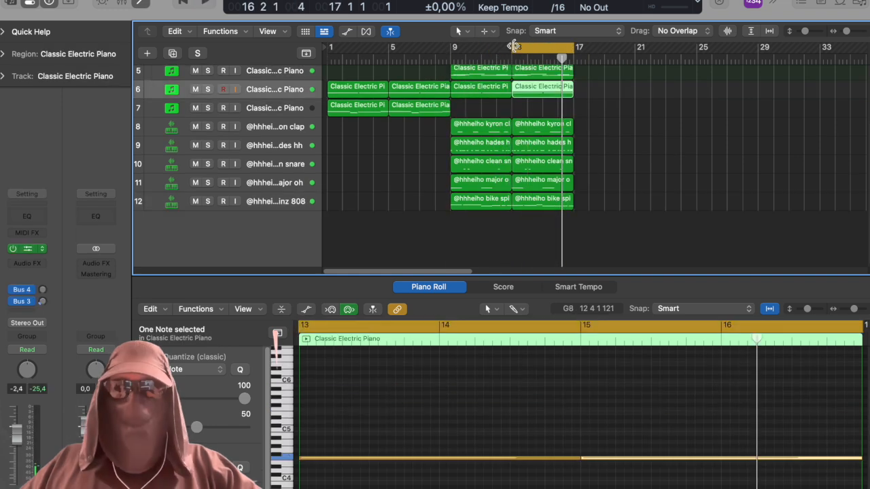
{"action": "left_click_drag", "start_coordinate": [512, 46], "coordinate": [450, 120]}
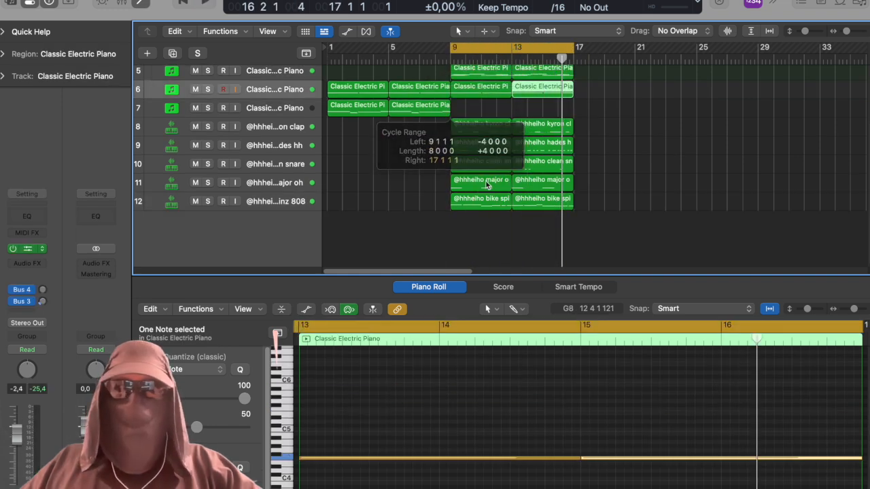
Insert StandardCLIP on the stereo output with Soft Clip Classic mode, clip at -4.80 dB and x4 oversampling.
{"action": "left_click", "coordinate": [96, 263]}
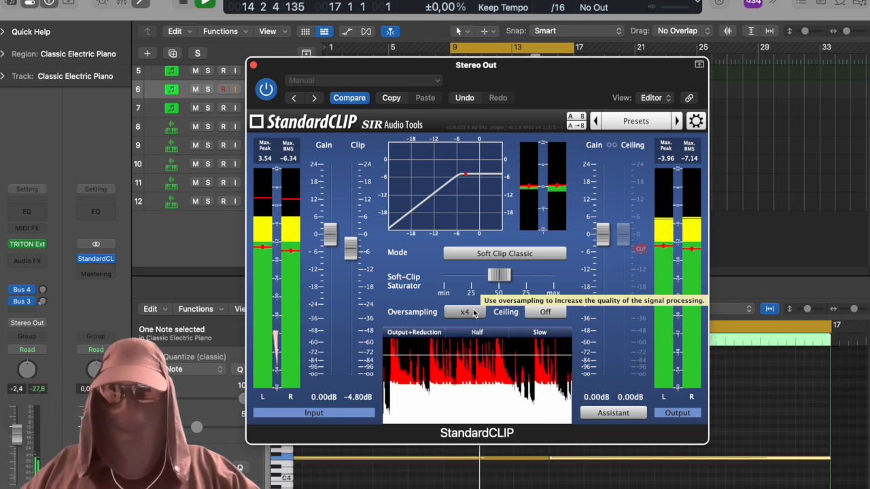
{"action": "left_click", "coordinate": [254, 65]}
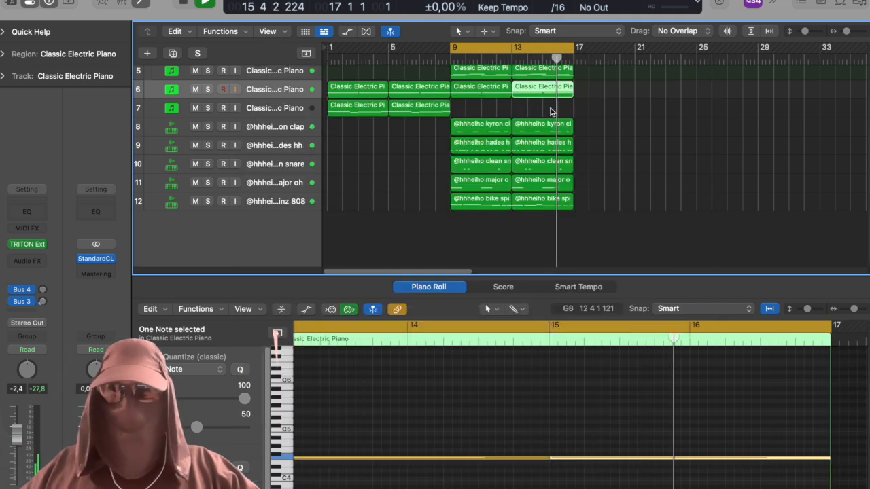
Select the second track and play the full 48-bar arrangement from its start.
{"action": "scroll", "coordinate": [551, 110], "scroll_direction": "up", "scroll_amount": 4}
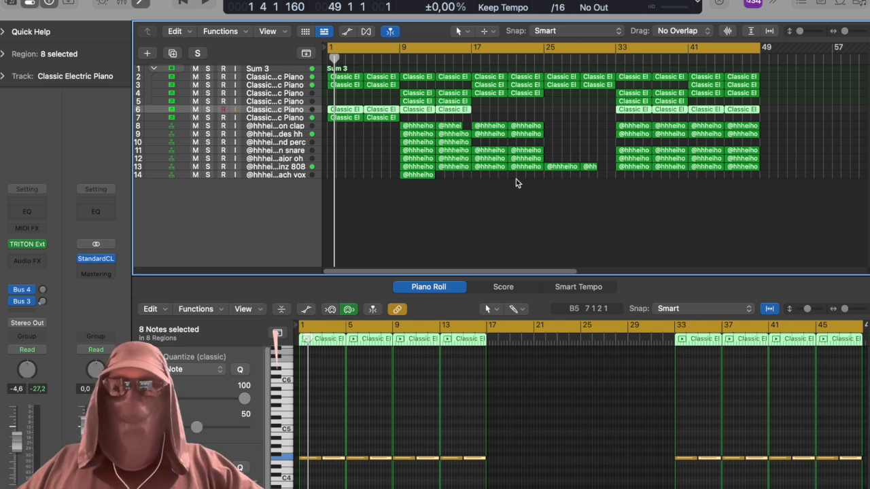
{"action": "left_click", "coordinate": [275, 77]}
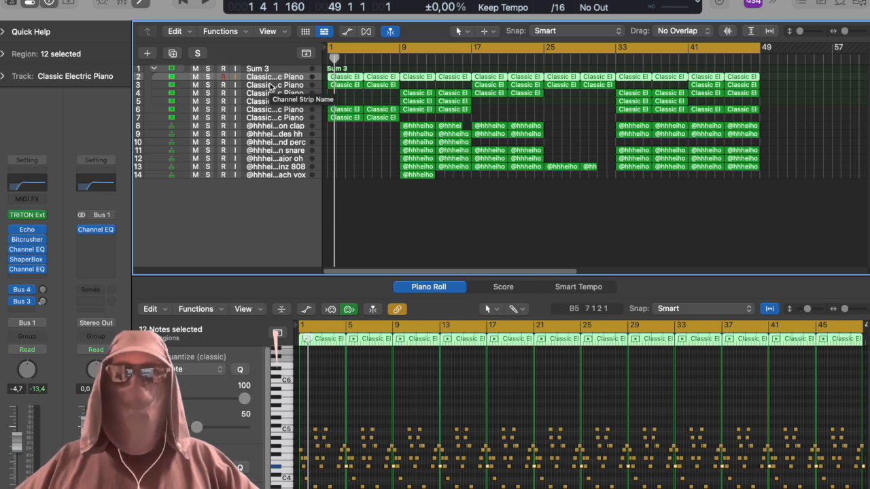
{"action": "key", "text": "space"}
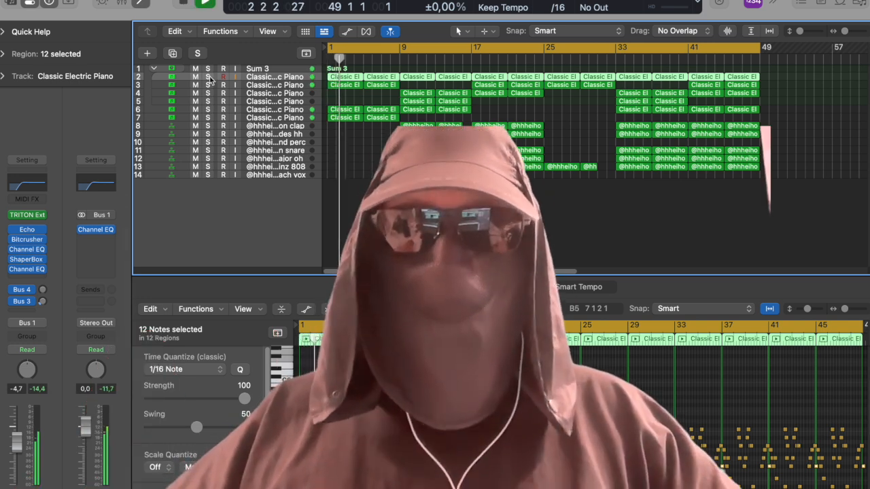